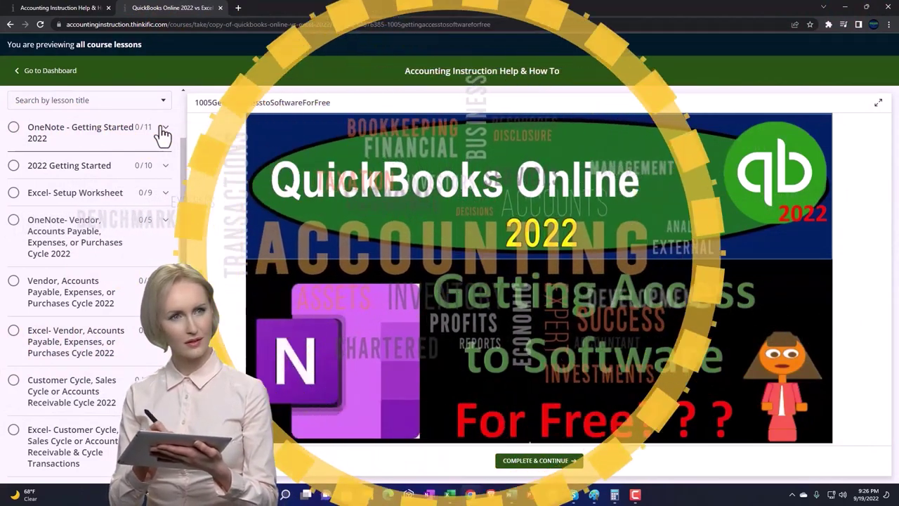
{"action": "left_click", "coordinate": [163, 132]}
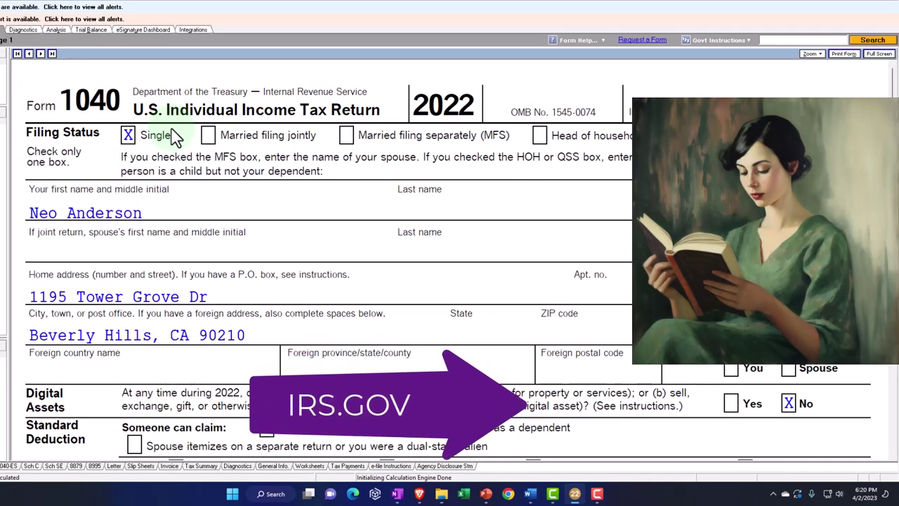
Examine the income lines on page 1 of Form 1040 and the income and expense lines on Schedule C.
{"action": "scroll", "coordinate": [176, 141], "scroll_direction": "down", "scroll_amount": 3}
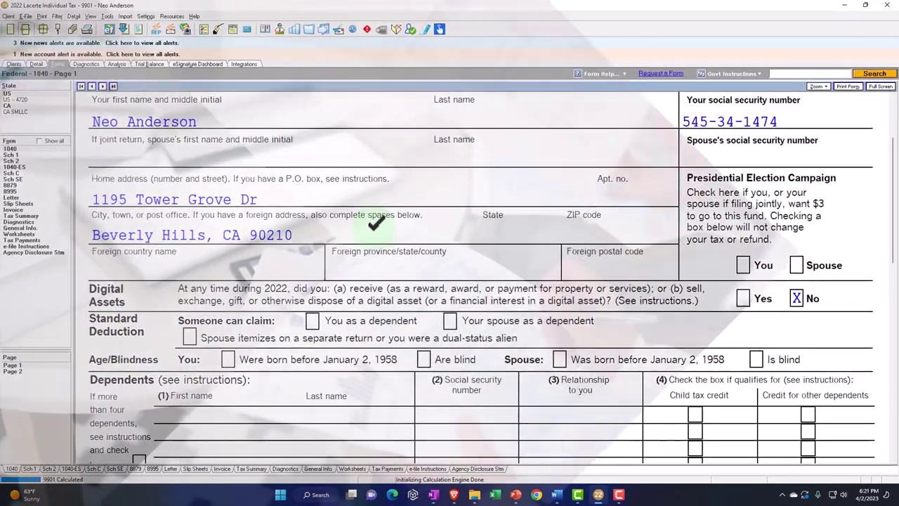
{"action": "scroll", "coordinate": [374, 228], "scroll_direction": "down", "scroll_amount": 8}
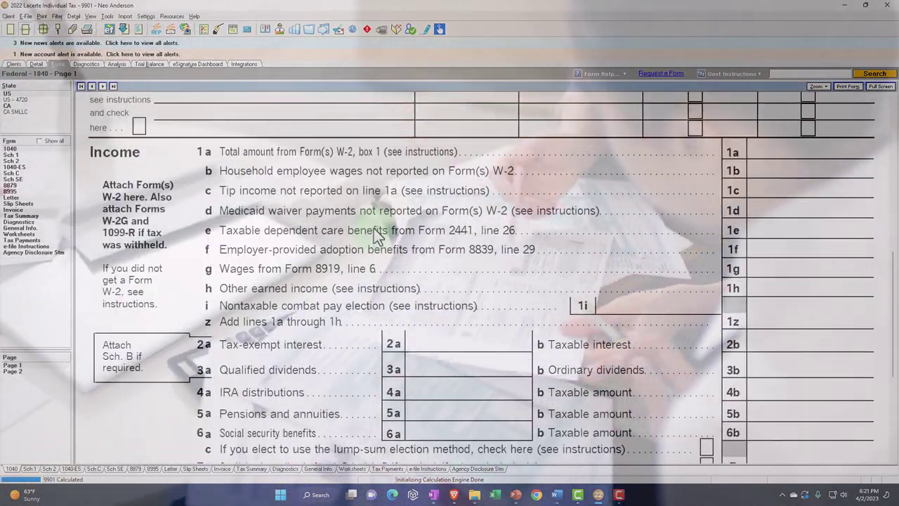
{"action": "scroll", "coordinate": [374, 228], "scroll_direction": "down", "scroll_amount": 5}
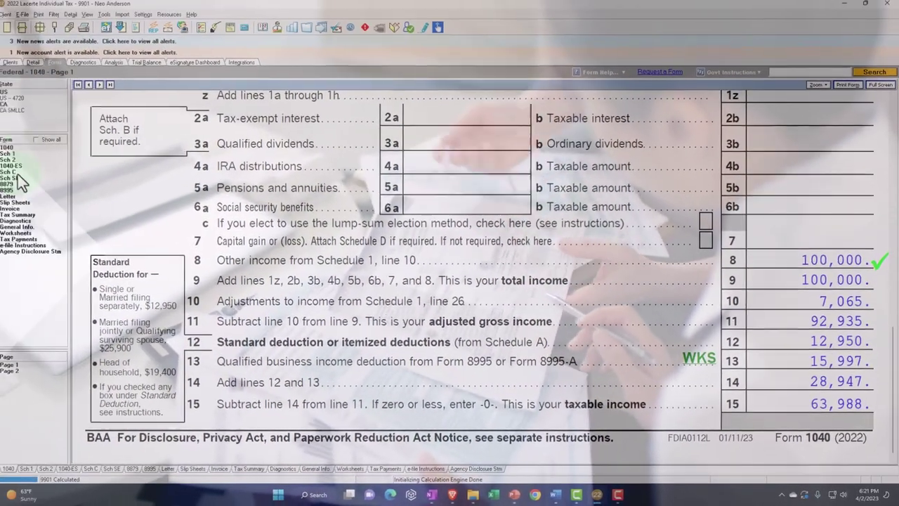
{"action": "left_click", "coordinate": [18, 173]}
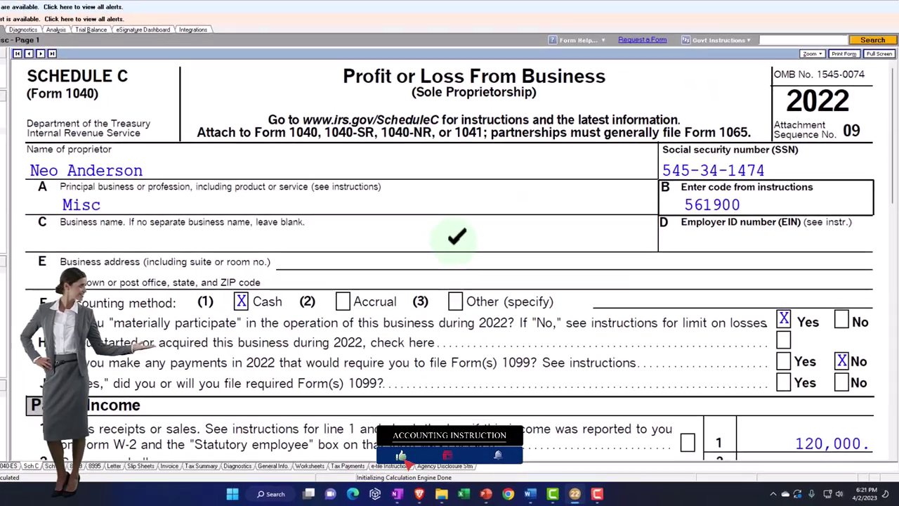
{"action": "scroll", "coordinate": [456, 250], "scroll_direction": "down", "scroll_amount": 5}
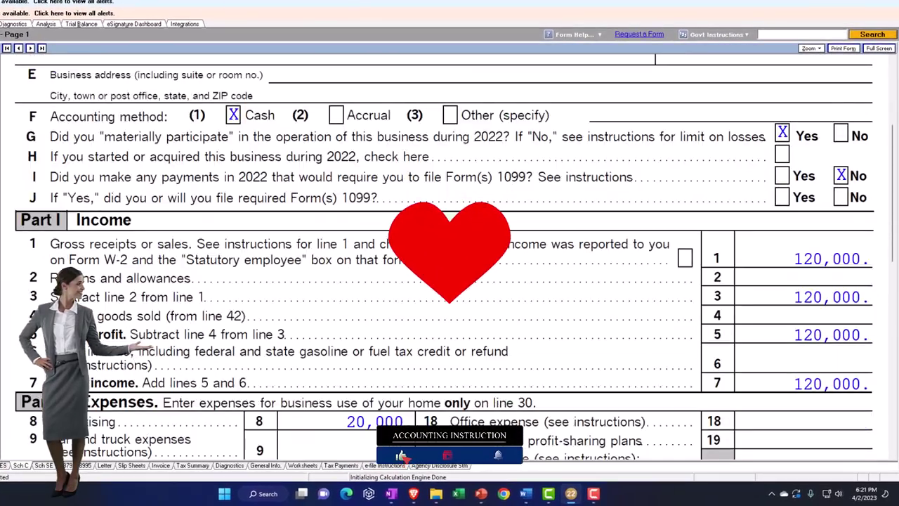
{"action": "scroll", "coordinate": [457, 253], "scroll_direction": "down", "scroll_amount": 5}
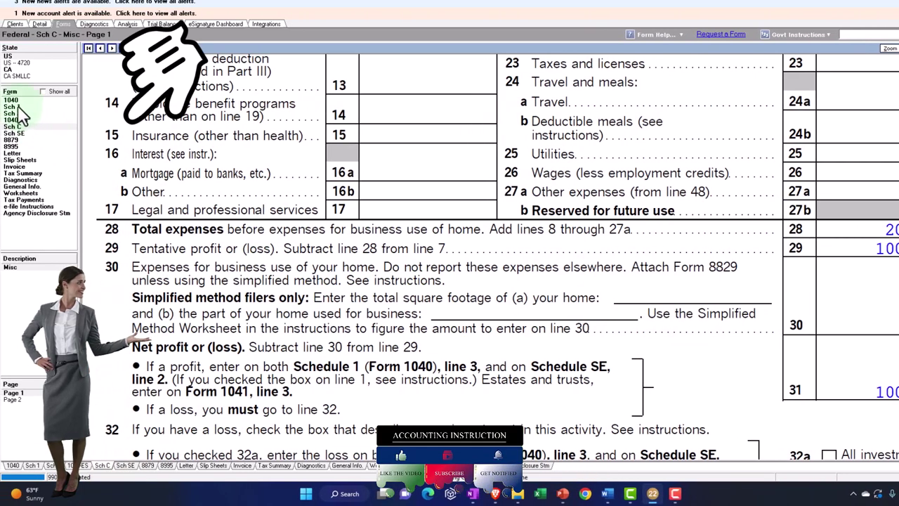
Trace the business income through Schedule 1, Form 1040 and Schedule C to the self-employment tax lines on Schedule SE.
{"action": "left_click", "coordinate": [19, 109]}
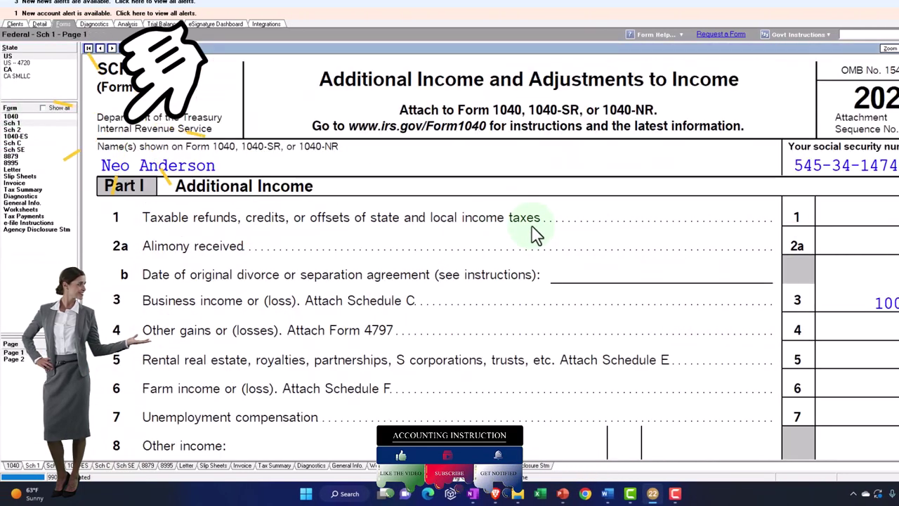
{"action": "left_click", "coordinate": [12, 117]}
{"action": "scroll", "coordinate": [562, 344], "scroll_direction": "down", "scroll_amount": 8}
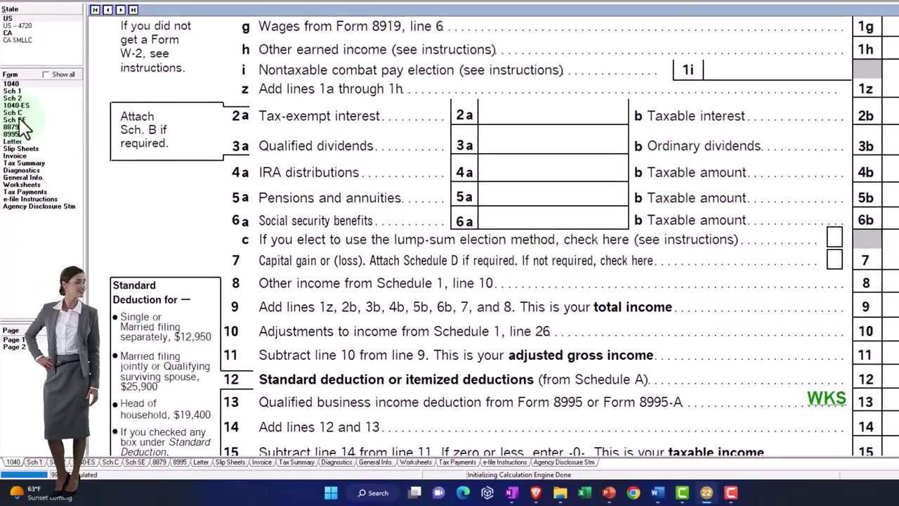
{"action": "left_click", "coordinate": [14, 78]}
{"action": "scroll", "coordinate": [723, 454], "scroll_direction": "down", "scroll_amount": 10}
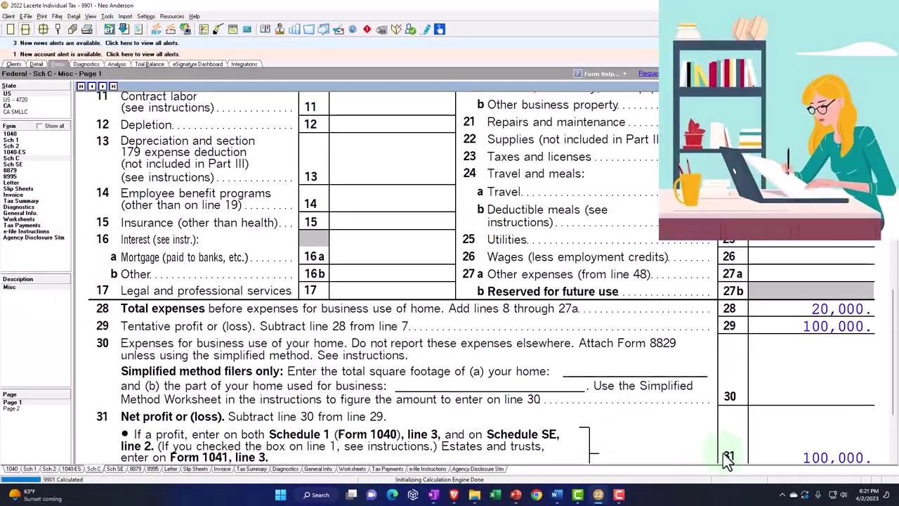
{"action": "left_click", "coordinate": [26, 165]}
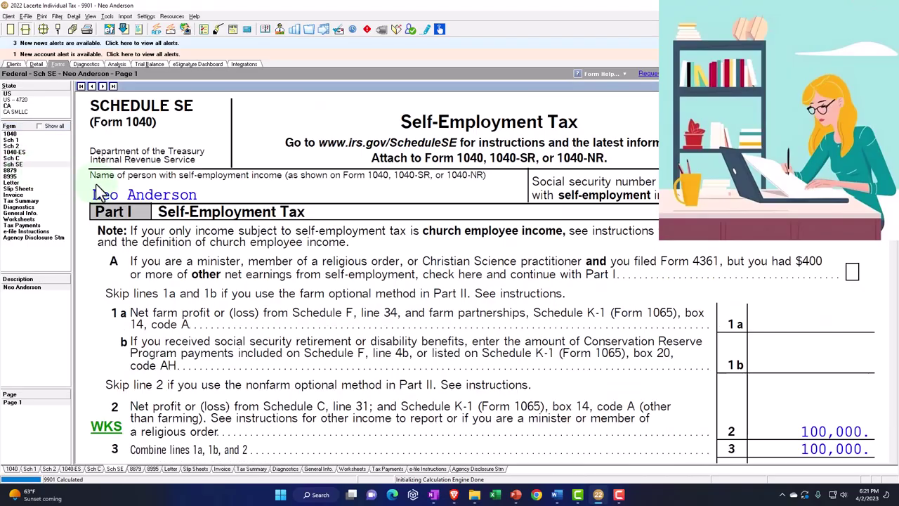
{"action": "scroll", "coordinate": [495, 320], "scroll_direction": "down", "scroll_amount": 10}
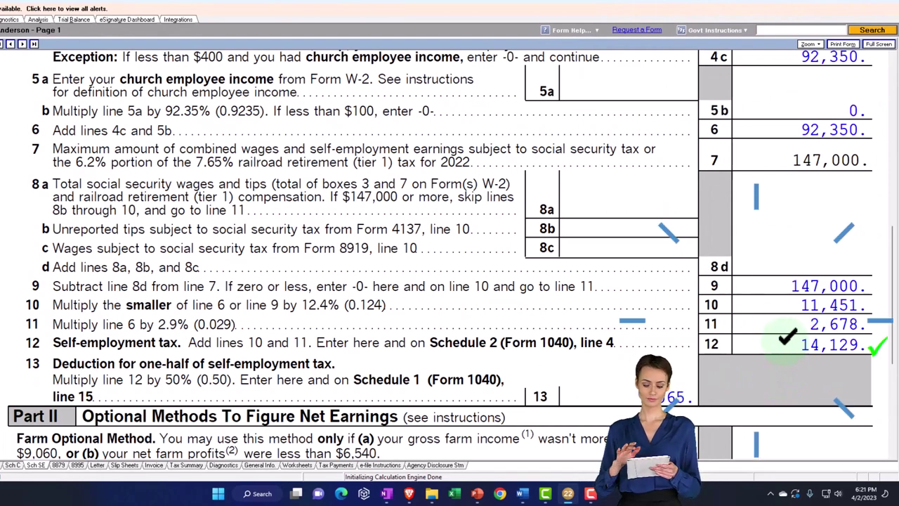
Review the tax lines on page 2 of Form 1040 and the income and deduction lines on page 1.
{"action": "left_click", "coordinate": [13, 112]}
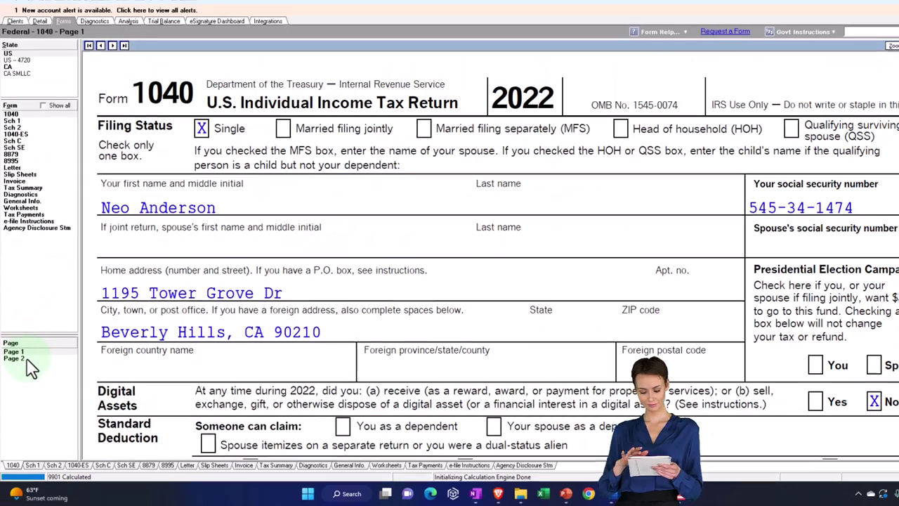
{"action": "left_click", "coordinate": [16, 357]}
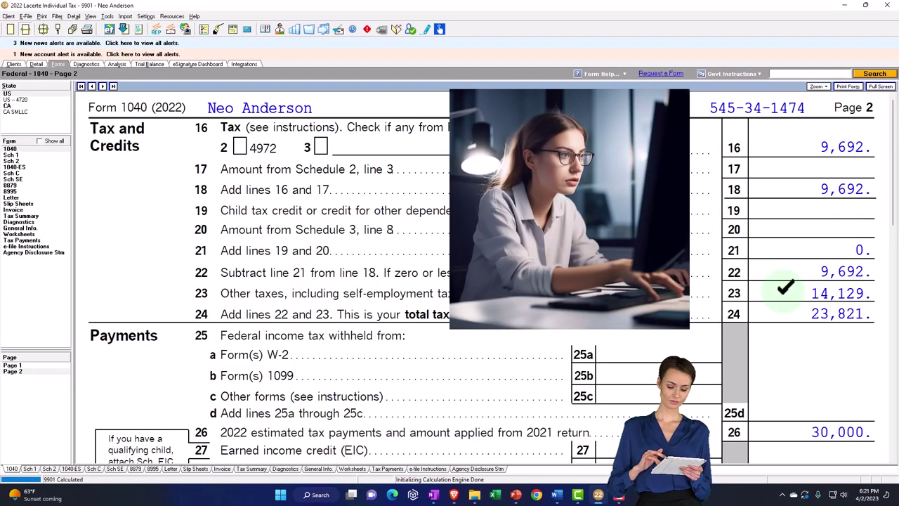
{"action": "left_click", "coordinate": [14, 366]}
{"action": "scroll", "coordinate": [478, 281], "scroll_direction": "down", "scroll_amount": 10}
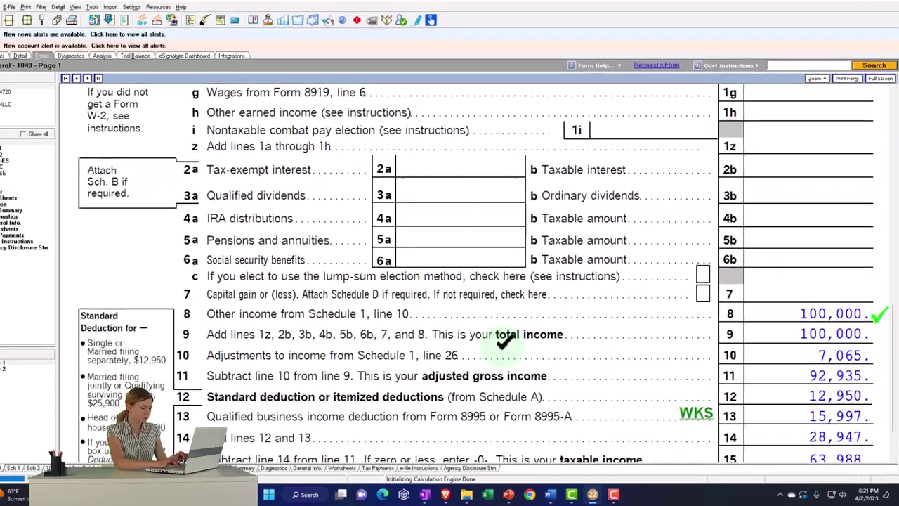
{"action": "scroll", "coordinate": [633, 330], "scroll_direction": "down", "scroll_amount": 3}
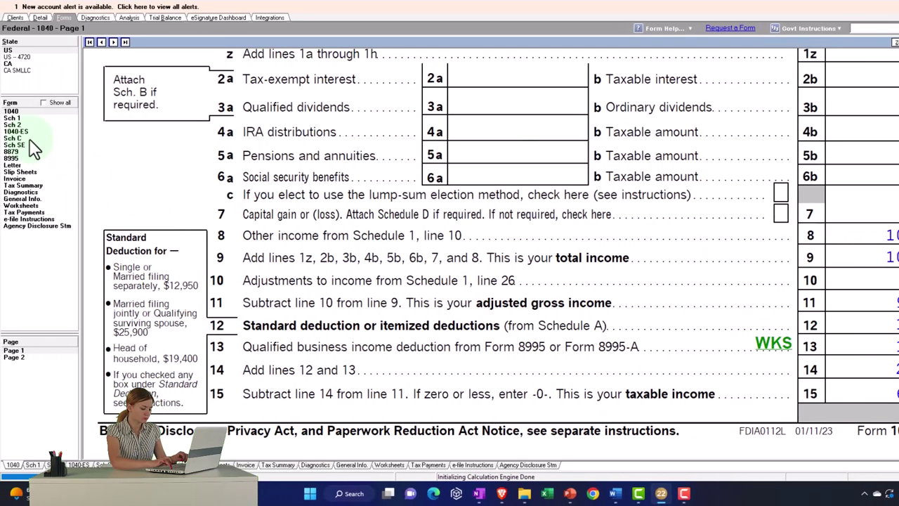
Compare the net profit line on Schedule C with the self-employment tax and its one-half deduction on Schedule SE.
{"action": "left_click", "coordinate": [13, 121]}
{"action": "scroll", "coordinate": [663, 331], "scroll_direction": "down", "scroll_amount": 10}
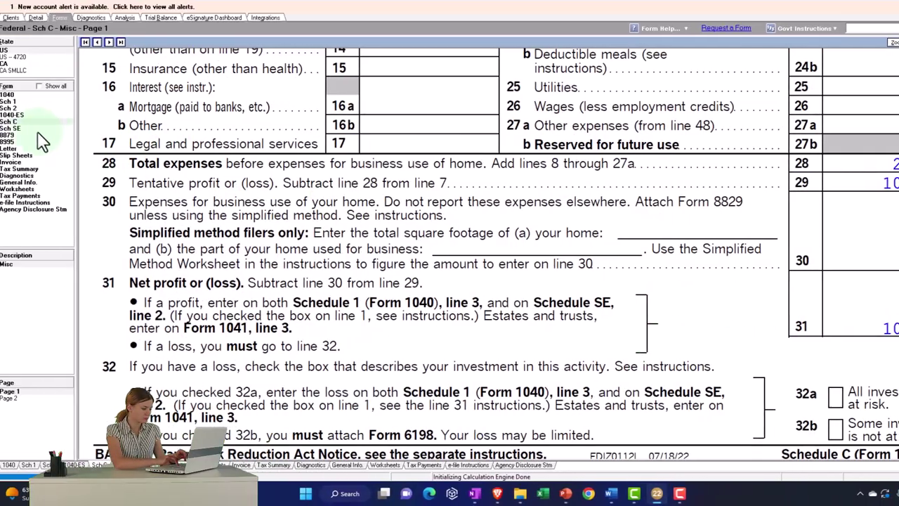
{"action": "left_click", "coordinate": [14, 129]}
{"action": "scroll", "coordinate": [785, 295], "scroll_direction": "down", "scroll_amount": 10}
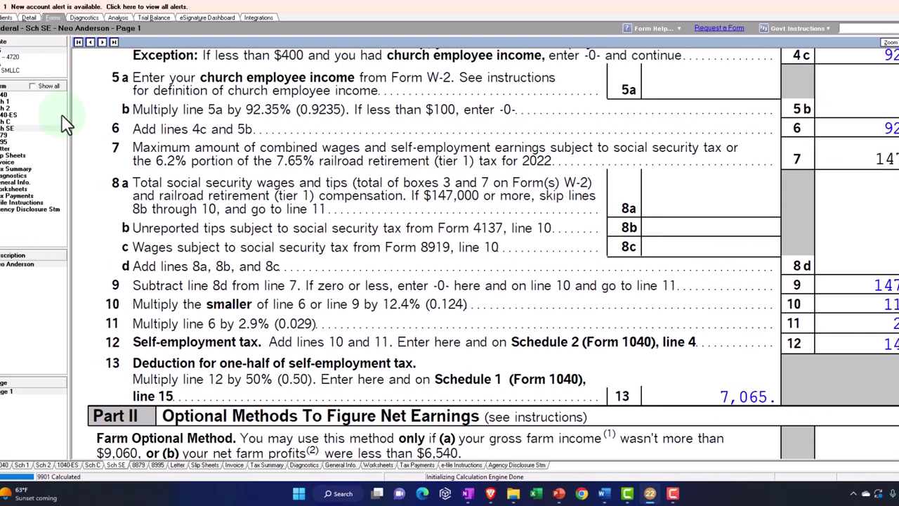
Follow the self-employment tax through Schedule 2 and the Schedule 1 adjustments on page 2 to taxable income on Form 1040.
{"action": "left_click", "coordinate": [37, 123]}
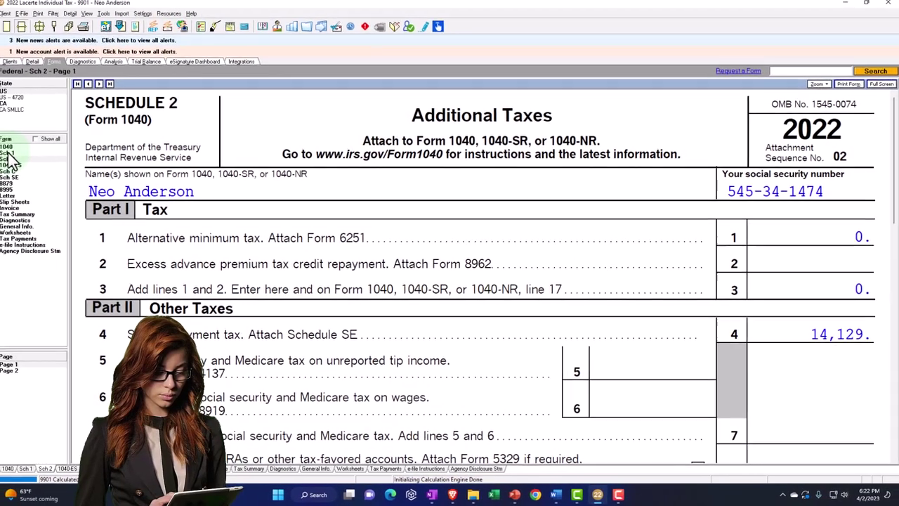
{"action": "left_click", "coordinate": [11, 156]}
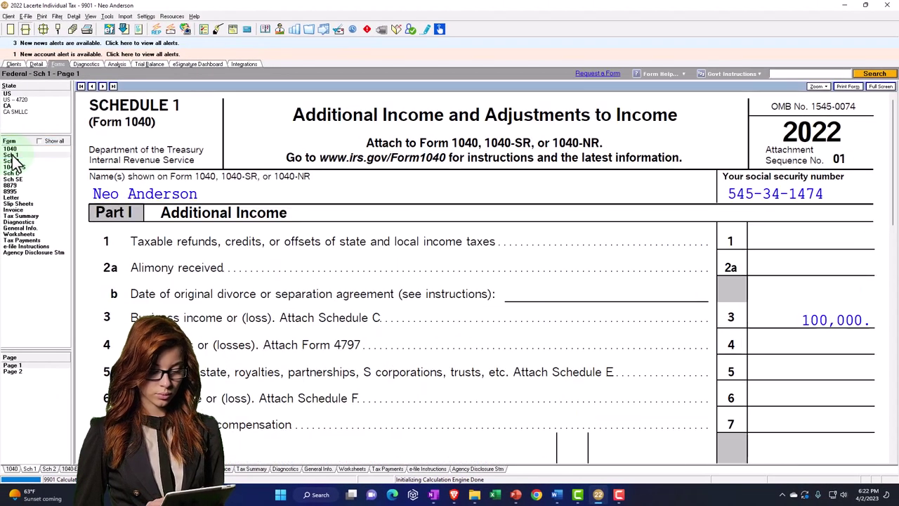
{"action": "left_click", "coordinate": [20, 373]}
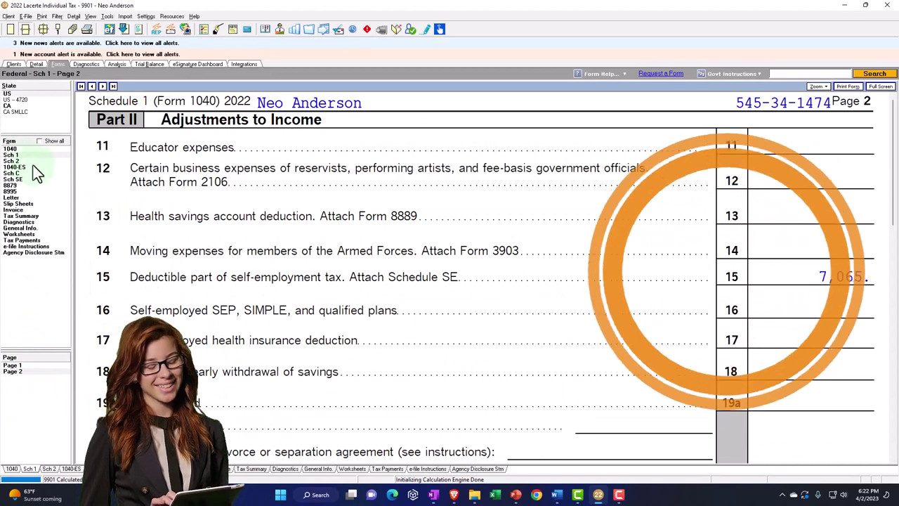
{"action": "left_click", "coordinate": [11, 150]}
{"action": "scroll", "coordinate": [385, 270], "scroll_direction": "down", "scroll_amount": 8}
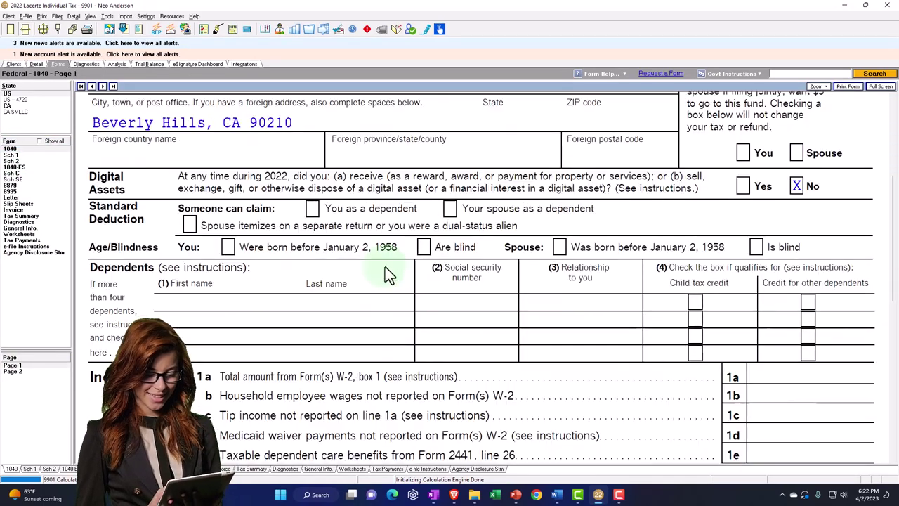
{"action": "scroll", "coordinate": [388, 276], "scroll_direction": "down", "scroll_amount": 3}
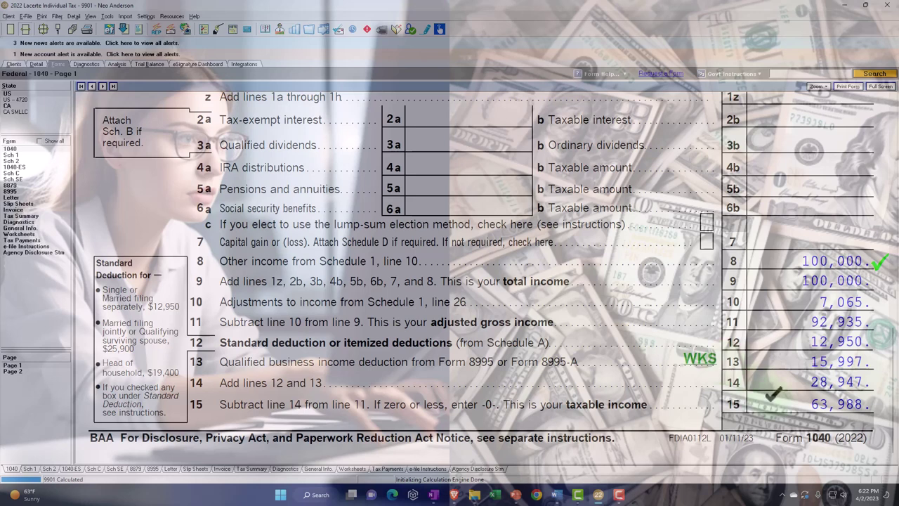
Check the total tax, estimated payments and refund lines on page 2 of Form 1040.
{"action": "left_click", "coordinate": [43, 372]}
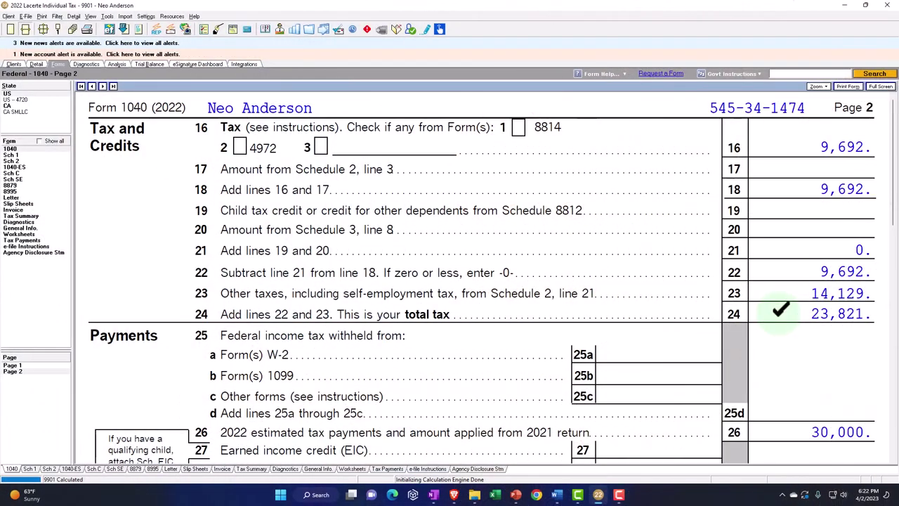
{"action": "scroll", "coordinate": [782, 309], "scroll_direction": "down", "scroll_amount": 5}
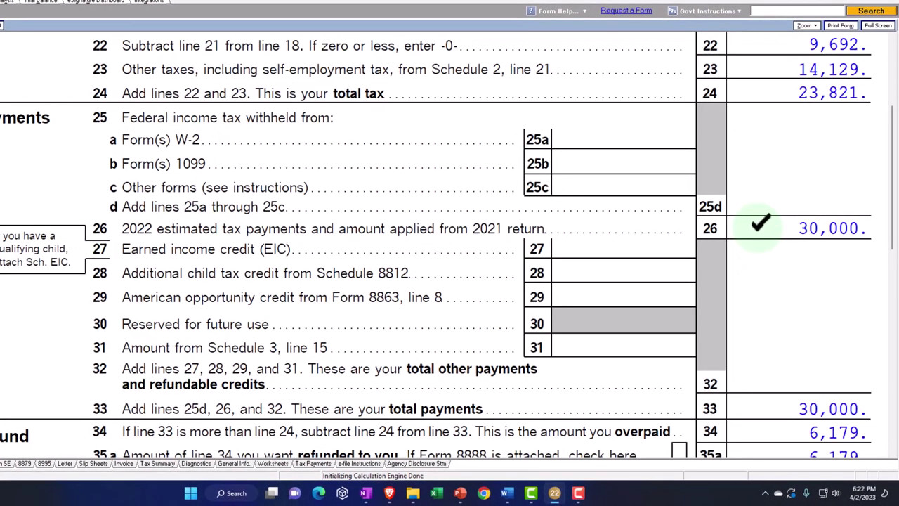
{"action": "scroll", "coordinate": [760, 223], "scroll_direction": "down", "scroll_amount": 2}
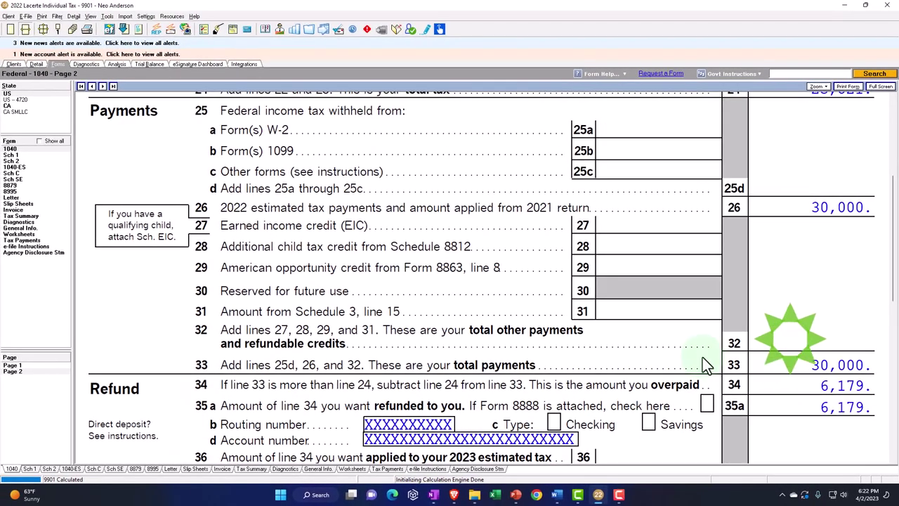
Review the Schedule C gross income and expense lines and the W-2 wage lines on page 1 of Form 1040.
{"action": "left_click", "coordinate": [23, 174]}
{"action": "scroll", "coordinate": [396, 239], "scroll_direction": "down", "scroll_amount": 10}
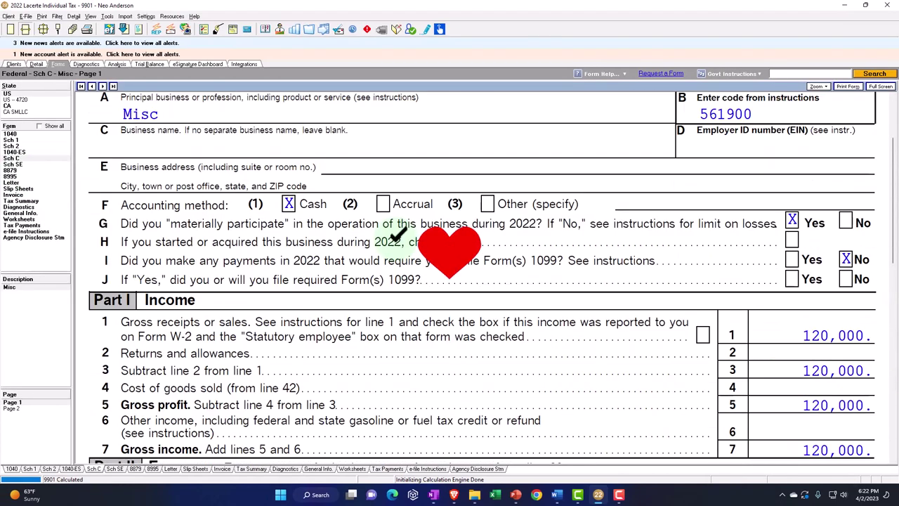
{"action": "scroll", "coordinate": [395, 240], "scroll_direction": "down", "scroll_amount": 1}
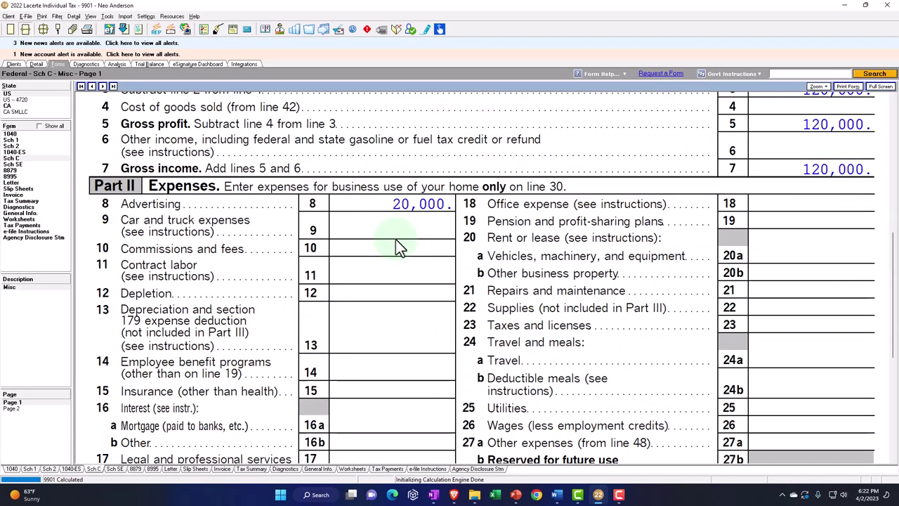
{"action": "scroll", "coordinate": [396, 239], "scroll_direction": "down", "scroll_amount": 1}
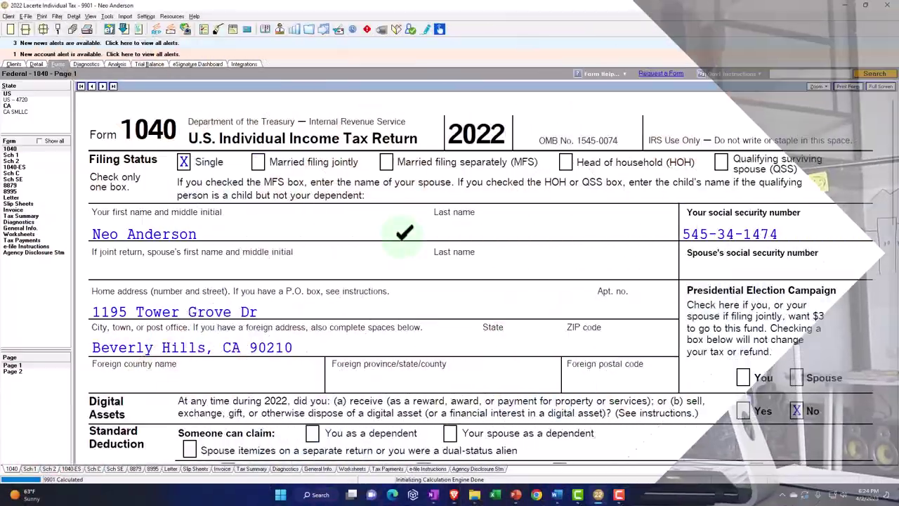
{"action": "scroll", "coordinate": [402, 238], "scroll_direction": "down", "scroll_amount": 10}
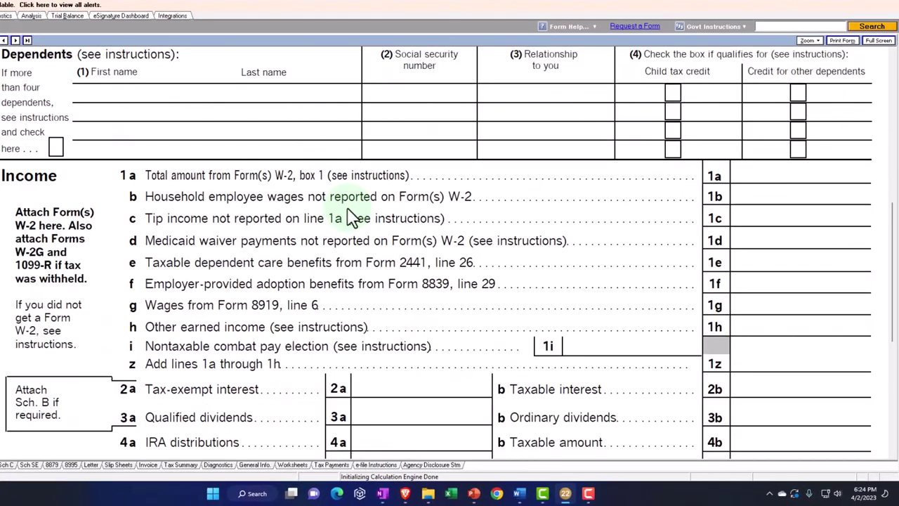
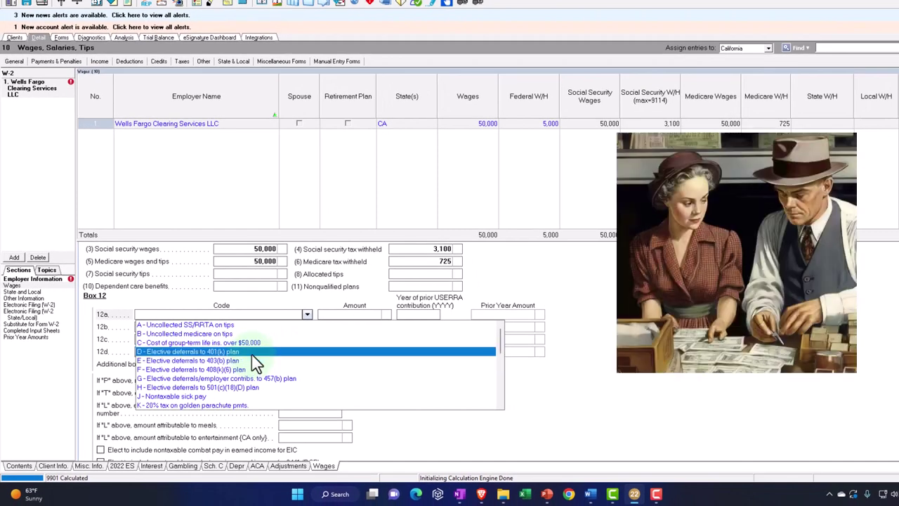
Enter a 10,000 elective deferral in W-2 box 12a with code D for the 401(k) plan, and view Form 1040.
{"action": "left_click", "coordinate": [252, 354]}
{"action": "left_click", "coordinate": [354, 317]}
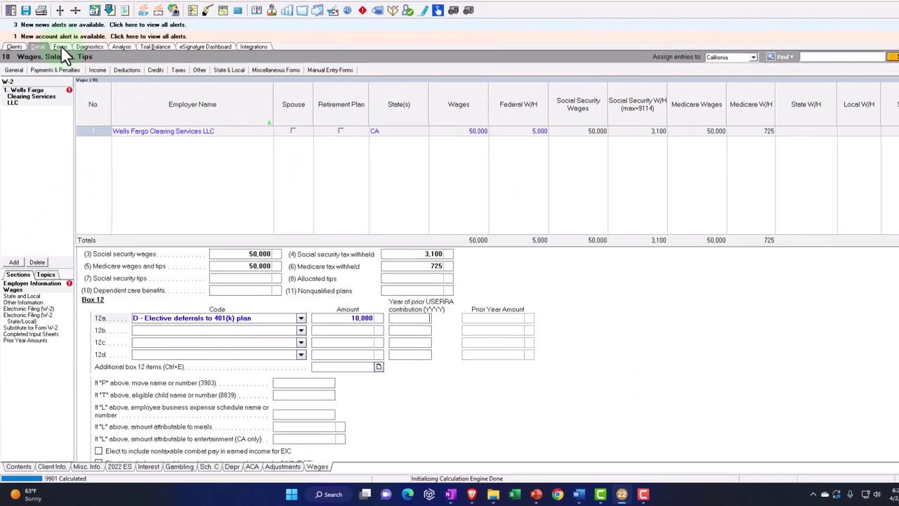
{"action": "left_click", "coordinate": [64, 9]}
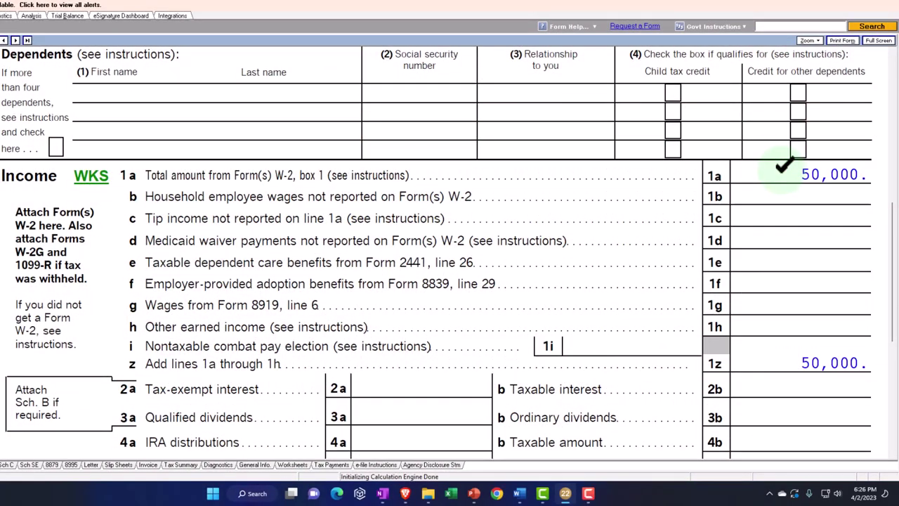
Delete the W-2 record for Wells Fargo Clearing Services LLC from the wages input.
{"action": "left_click", "coordinate": [43, 17]}
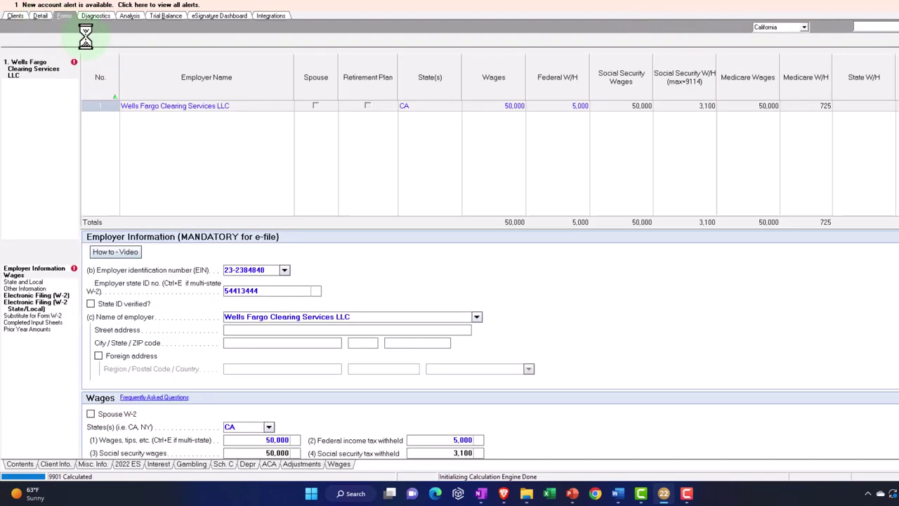
{"action": "left_click", "coordinate": [237, 107]}
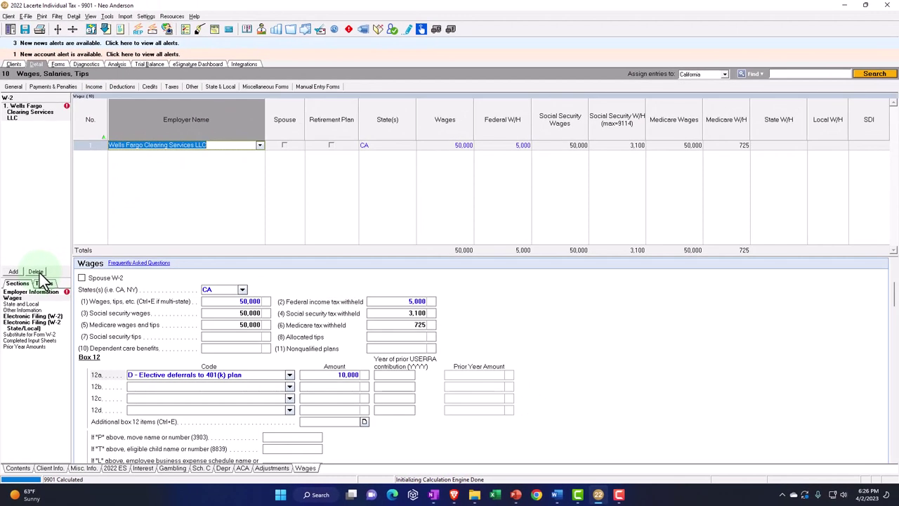
{"action": "left_click", "coordinate": [39, 246]}
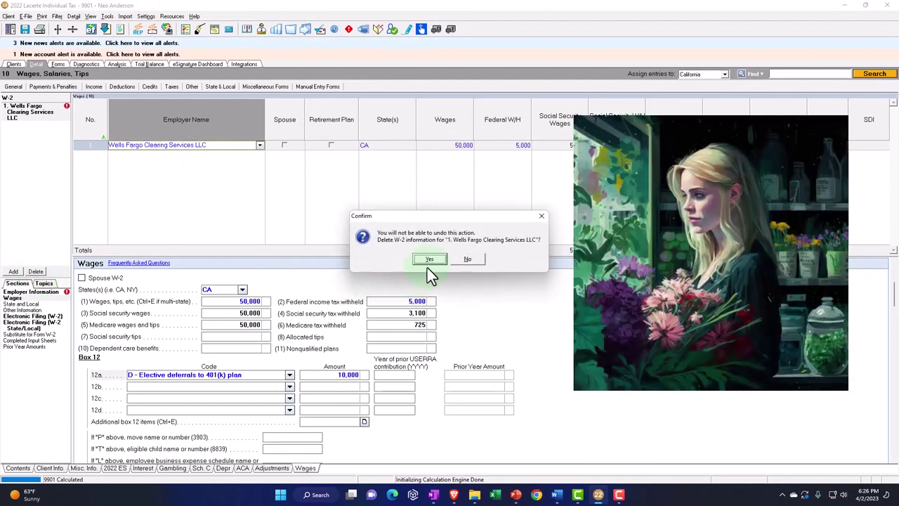
{"action": "left_click", "coordinate": [430, 259]}
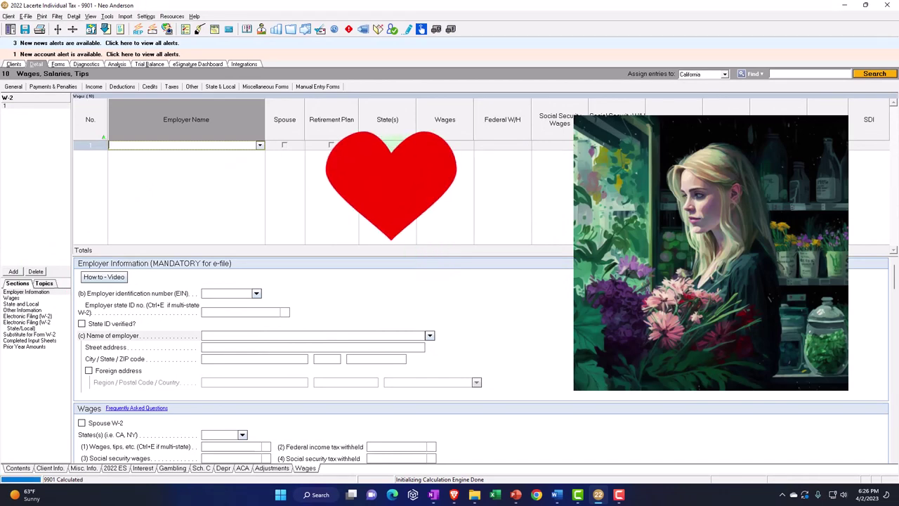
Check the income and expenses on Schedule C and the lines from wages to taxable income on page 1 of Form 1040.
{"action": "left_click", "coordinate": [58, 64]}
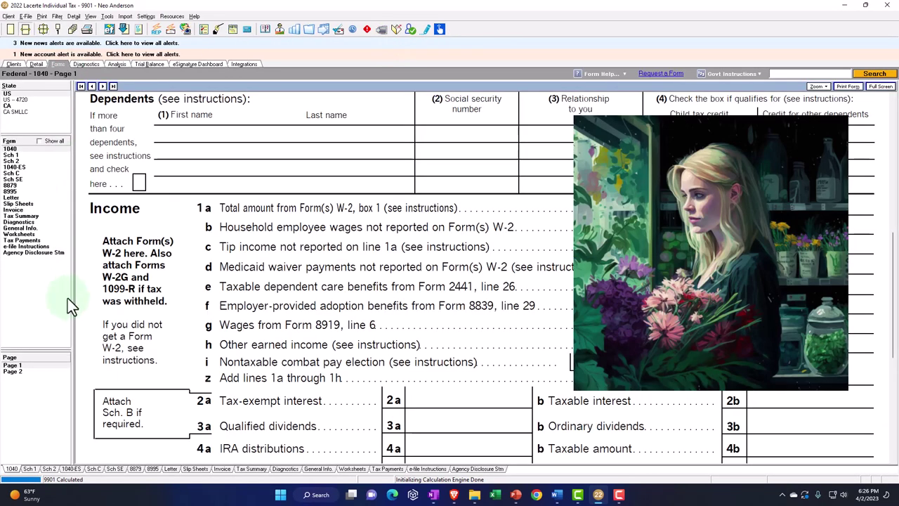
{"action": "left_click", "coordinate": [12, 174]}
{"action": "scroll", "coordinate": [445, 337], "scroll_direction": "down", "scroll_amount": 10}
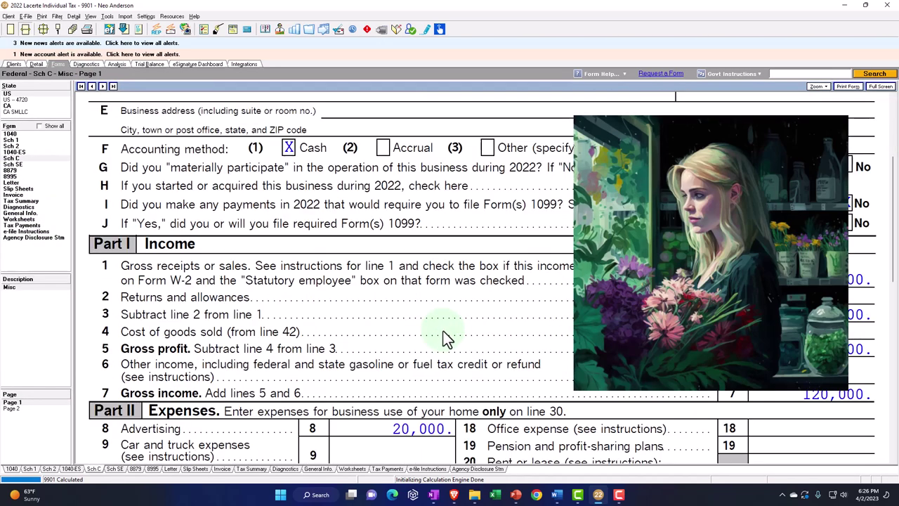
{"action": "scroll", "coordinate": [446, 337], "scroll_direction": "down", "scroll_amount": 4}
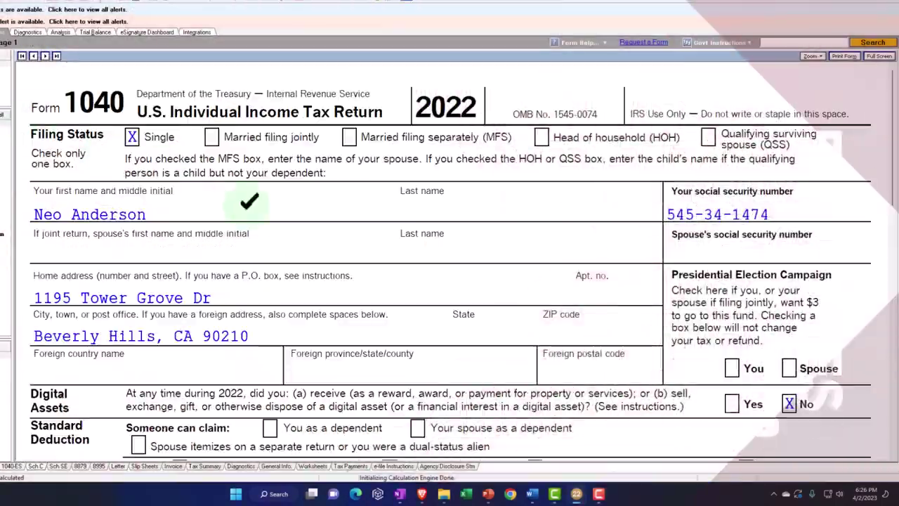
{"action": "scroll", "coordinate": [401, 270], "scroll_direction": "down", "scroll_amount": 10}
{"action": "scroll", "coordinate": [491, 253], "scroll_direction": "down", "scroll_amount": 2}
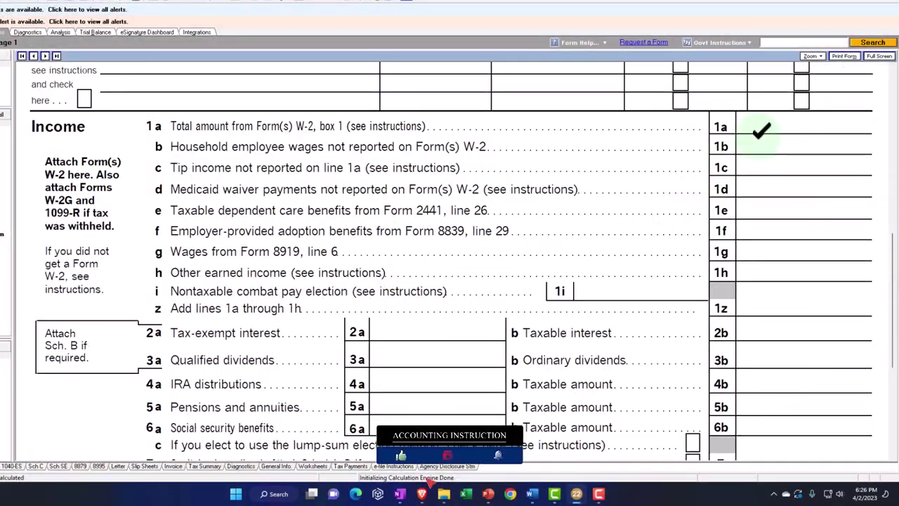
{"action": "scroll", "coordinate": [762, 130], "scroll_direction": "down", "scroll_amount": 4}
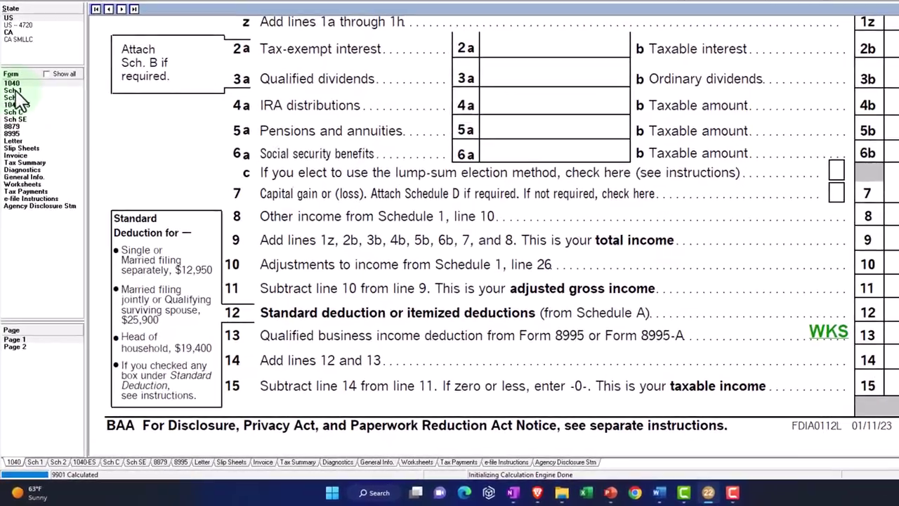
Go from the IRA deduction line on Schedule 1 page 2 to its input, set the taxpayer's traditional IRA contributions to 1 (maximum deduction), and return to the forms.
{"action": "left_click", "coordinate": [10, 155]}
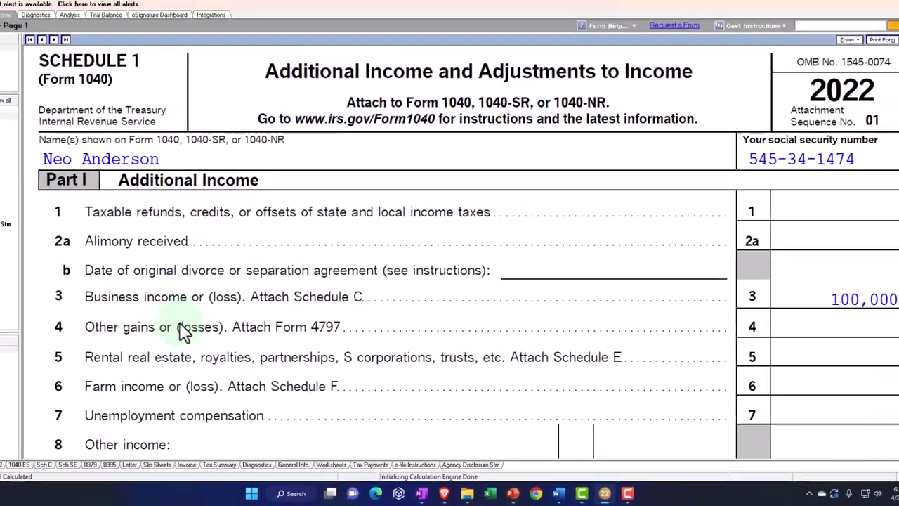
{"action": "scroll", "coordinate": [260, 313], "scroll_direction": "down", "scroll_amount": 2}
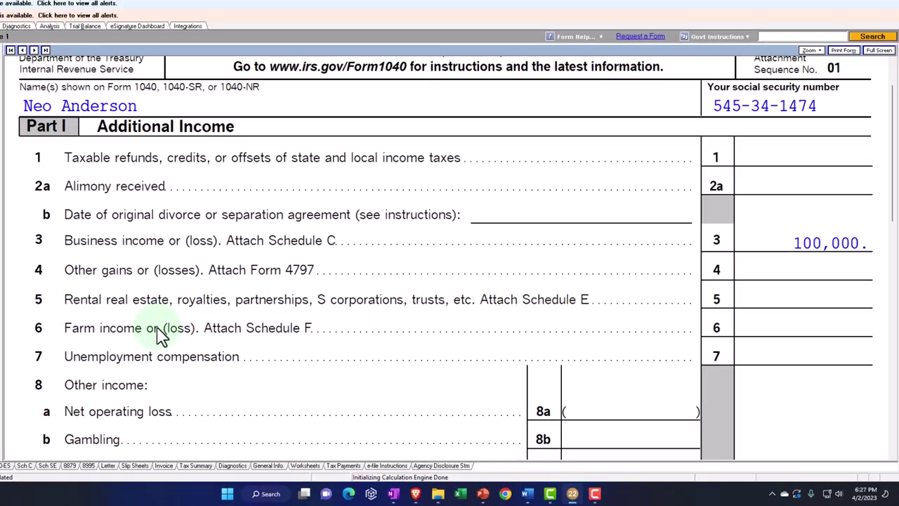
{"action": "left_click", "coordinate": [70, 378]}
{"action": "left_click", "coordinate": [163, 318]}
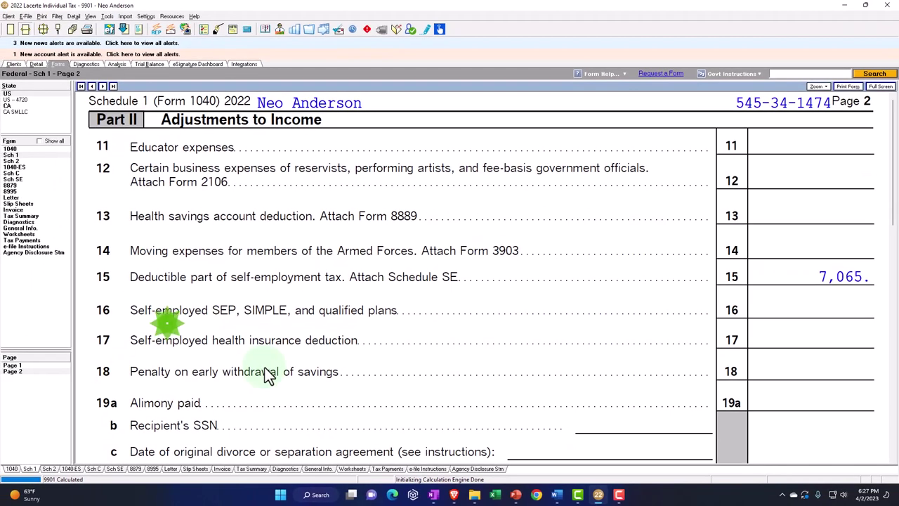
{"action": "scroll", "coordinate": [269, 374], "scroll_direction": "down", "scroll_amount": 1}
{"action": "scroll", "coordinate": [265, 368], "scroll_direction": "down", "scroll_amount": 1}
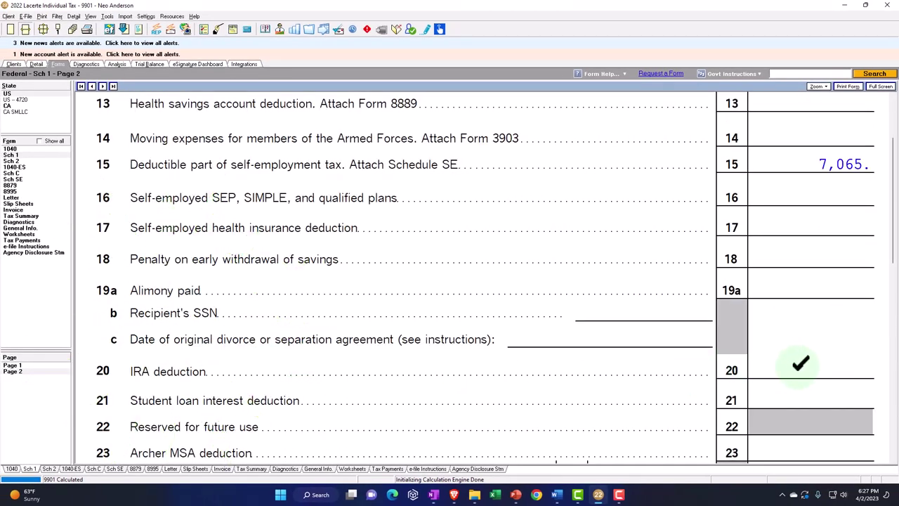
{"action": "right_click", "coordinate": [801, 363]}
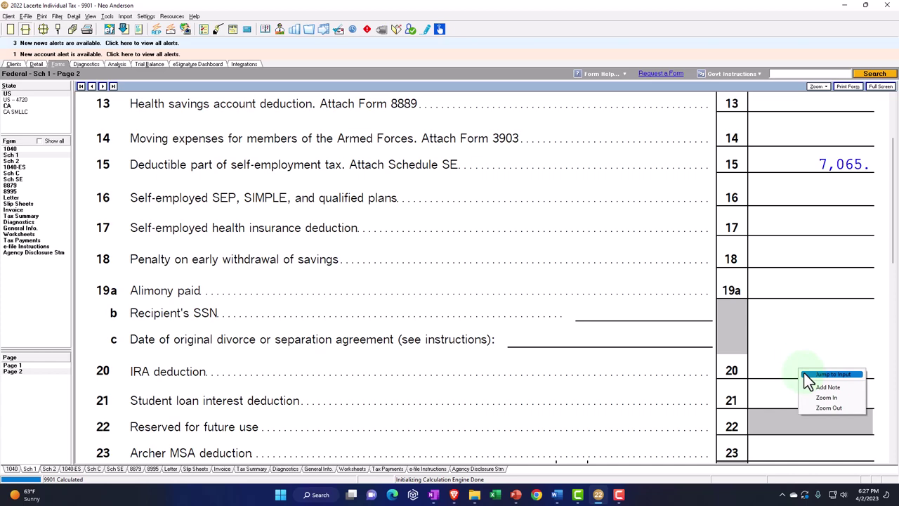
{"action": "left_click", "coordinate": [831, 374]}
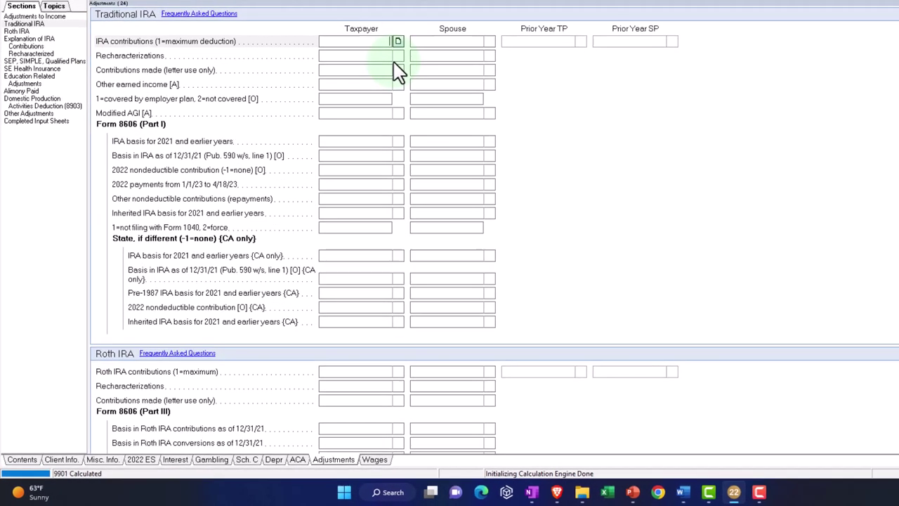
{"action": "key", "text": "Return"}
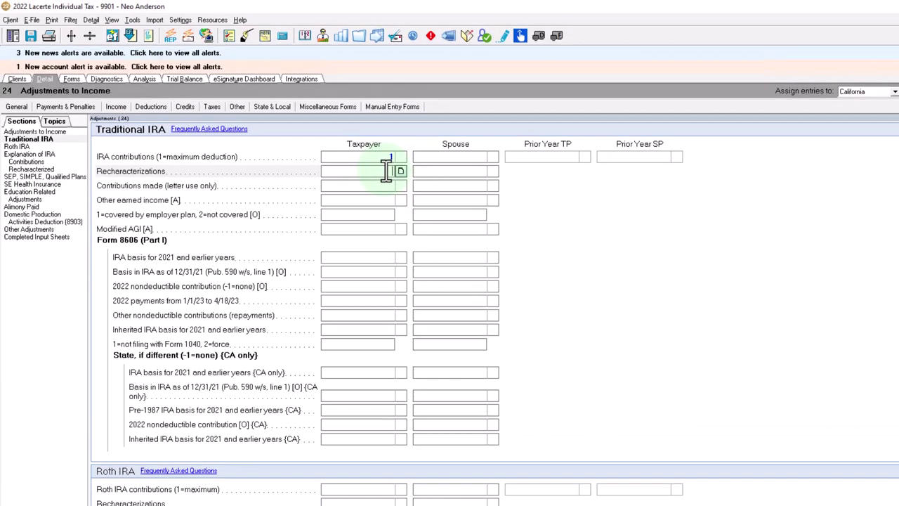
{"action": "left_click", "coordinate": [73, 80]}
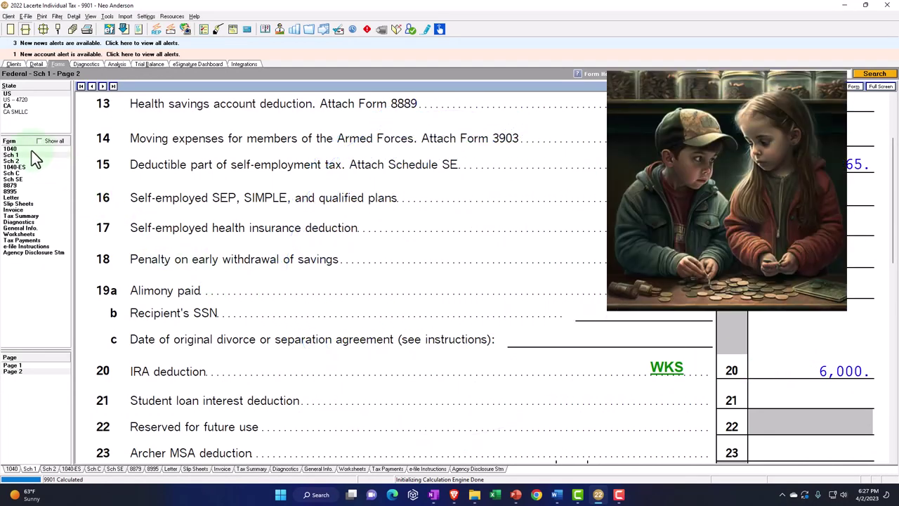
Examine the total income, adjustments, adjusted gross income and taxable income lines on page 1 of Form 1040 with the IRA deduction.
{"action": "left_click", "coordinate": [17, 149]}
{"action": "left_click", "coordinate": [18, 149]}
{"action": "scroll", "coordinate": [478, 281], "scroll_direction": "down", "scroll_amount": 10}
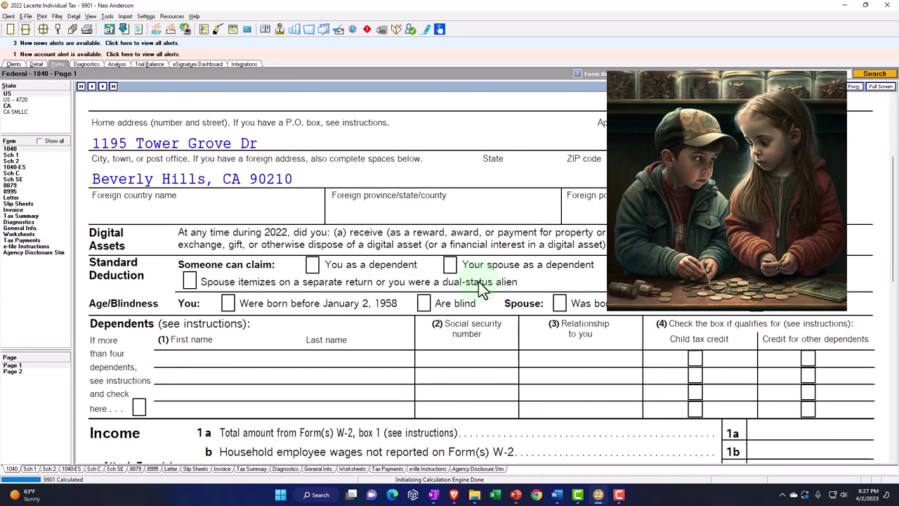
{"action": "scroll", "coordinate": [479, 281], "scroll_direction": "down", "scroll_amount": 6}
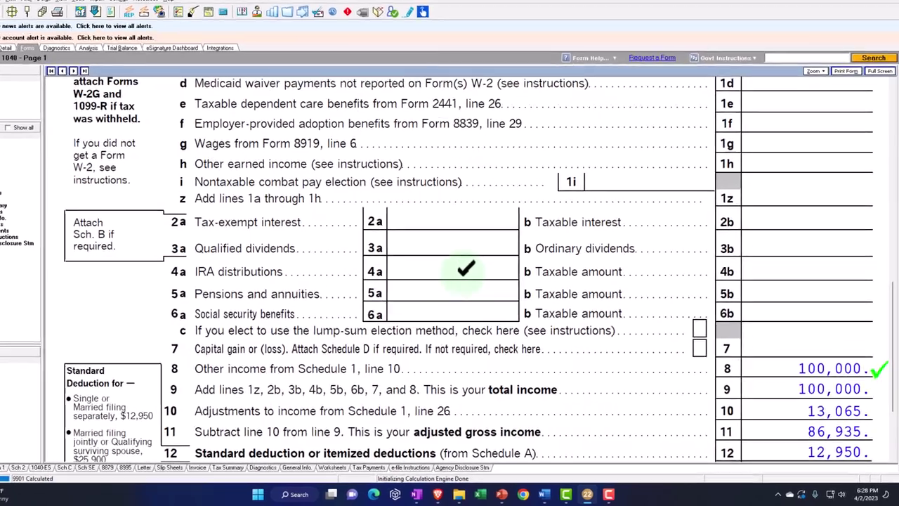
{"action": "scroll", "coordinate": [466, 269], "scroll_direction": "down", "scroll_amount": 2}
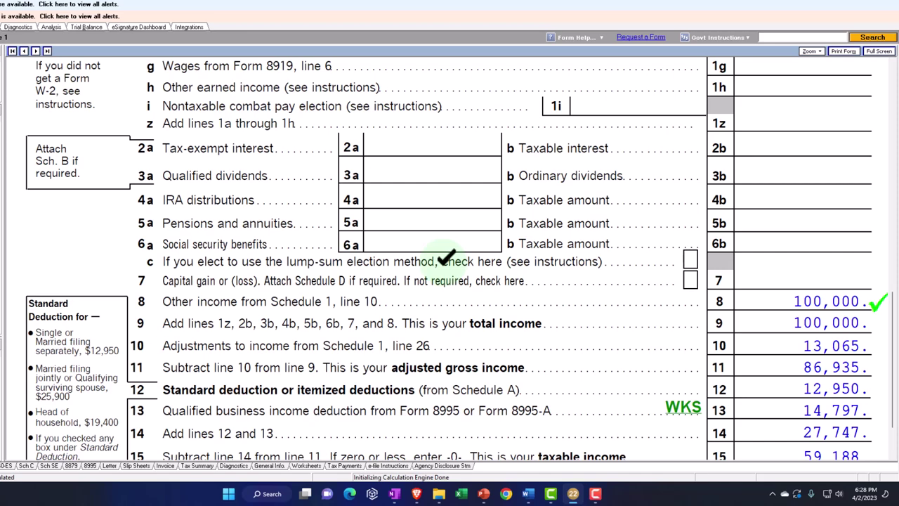
{"action": "scroll", "coordinate": [446, 258], "scroll_direction": "down", "scroll_amount": 3}
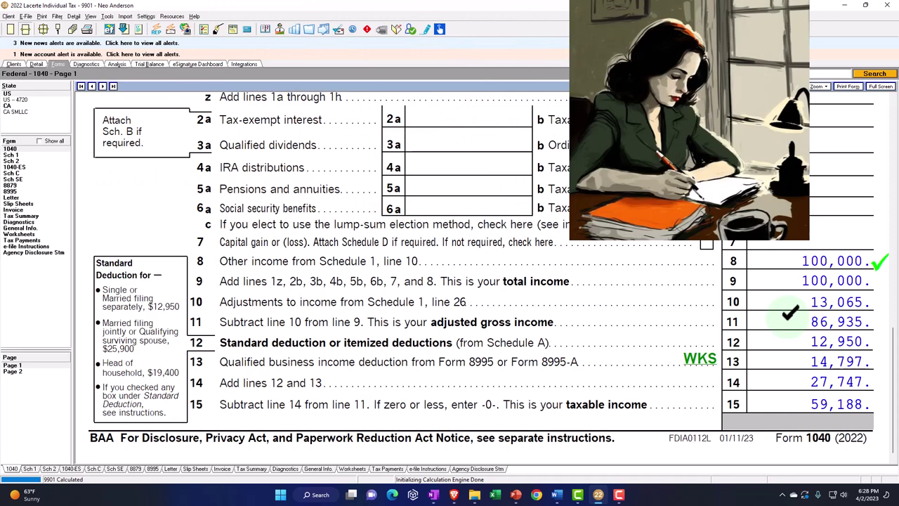
Look over the Part II expense lines on Schedule C, down to total expenses and tentative profit.
{"action": "left_click", "coordinate": [19, 173]}
{"action": "scroll", "coordinate": [484, 358], "scroll_direction": "down", "scroll_amount": 10}
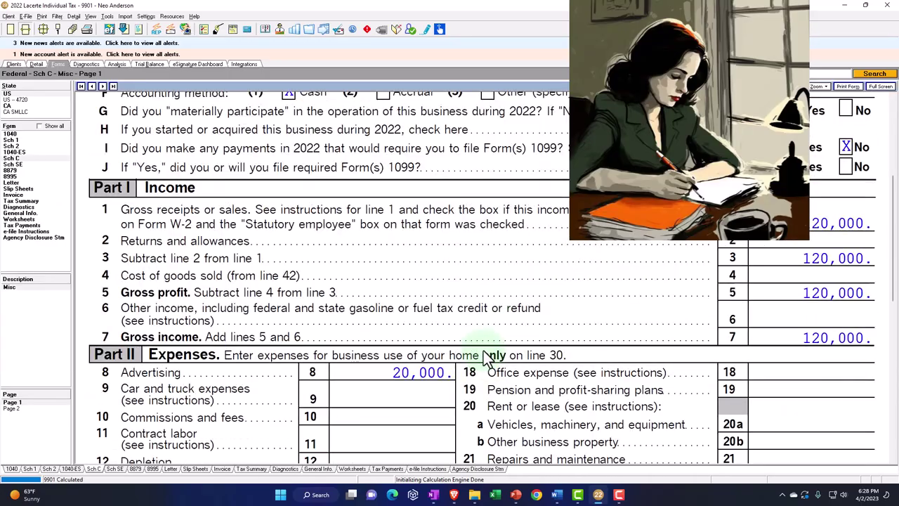
{"action": "scroll", "coordinate": [485, 358], "scroll_direction": "down", "scroll_amount": 2}
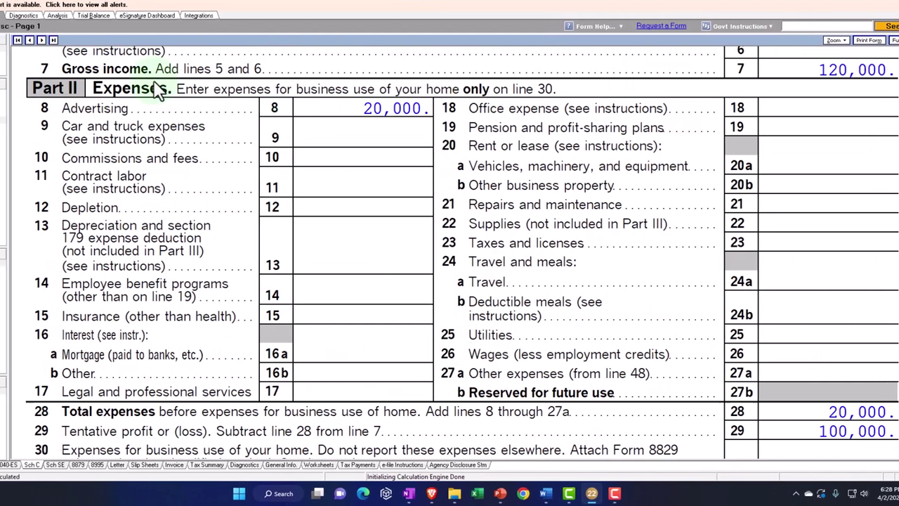
Clear the taxpayer's traditional IRA contributions entry and return to the forms.
{"action": "left_click", "coordinate": [39, 14]}
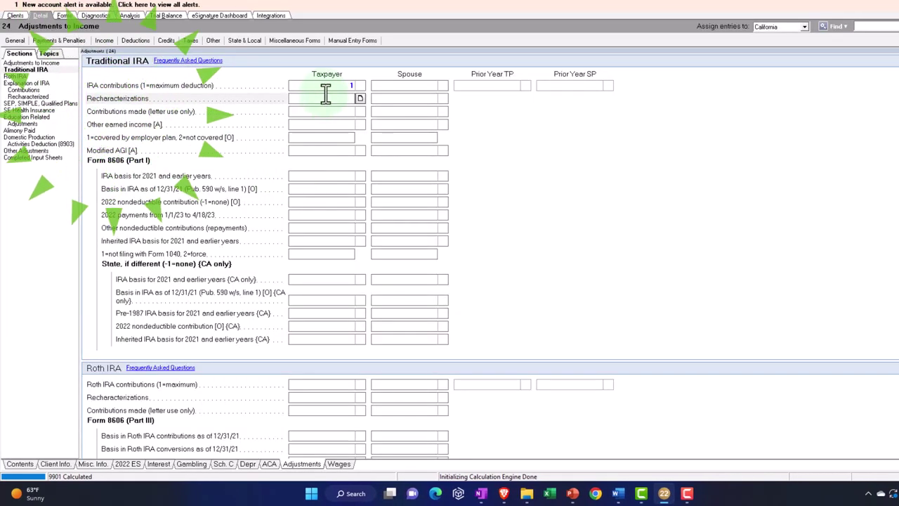
{"action": "key", "text": "Up"}
{"action": "key", "text": "BackSpace"}
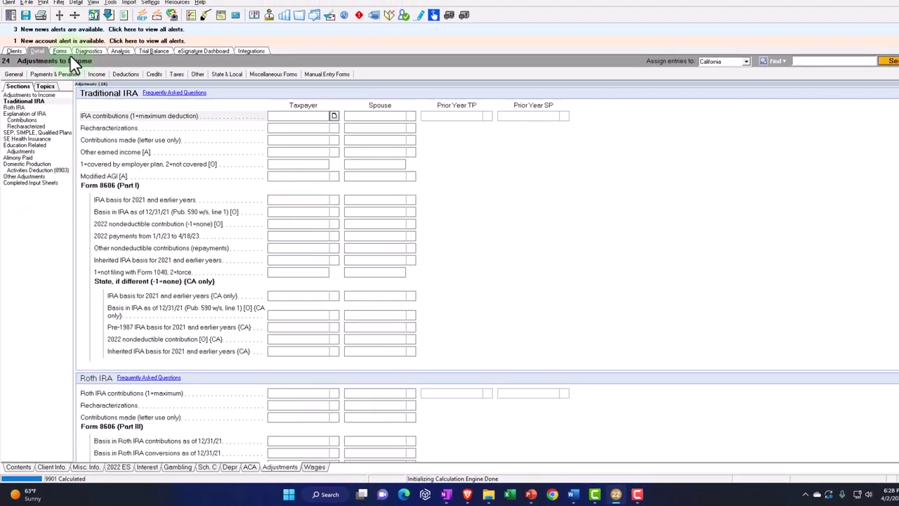
{"action": "left_click", "coordinate": [64, 17]}
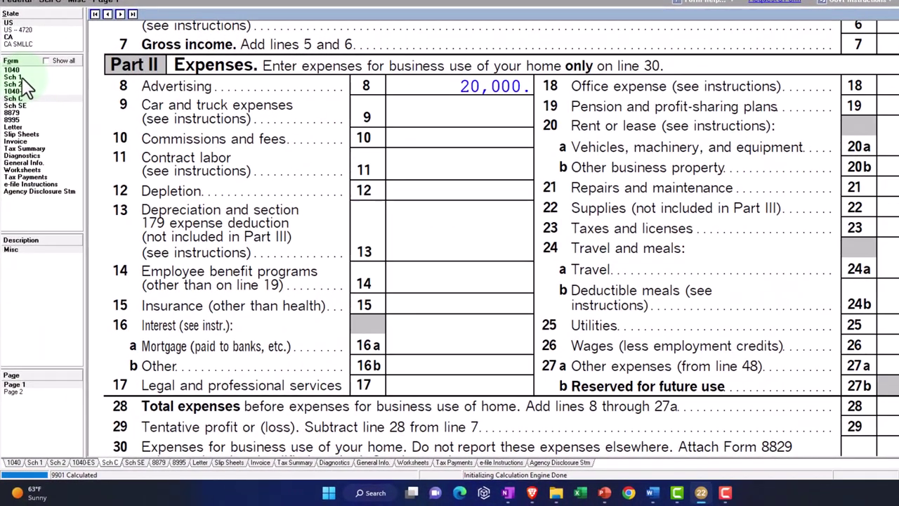
From line 16 on Schedule 1 page 2, set the taxpayer's self-employed SEP contribution to 1 (maximum), view the form and close the input links.
{"action": "left_click", "coordinate": [12, 133]}
{"action": "left_click", "coordinate": [21, 348]}
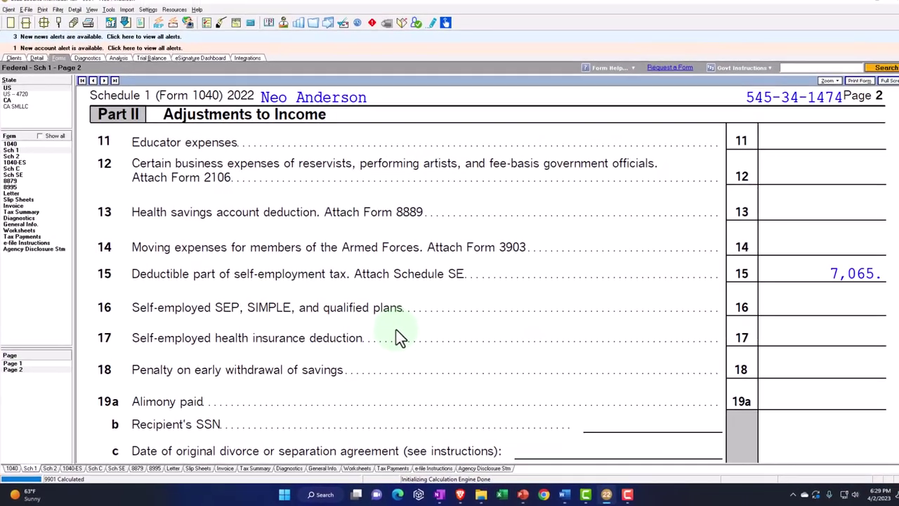
{"action": "scroll", "coordinate": [337, 351], "scroll_direction": "down", "scroll_amount": 1}
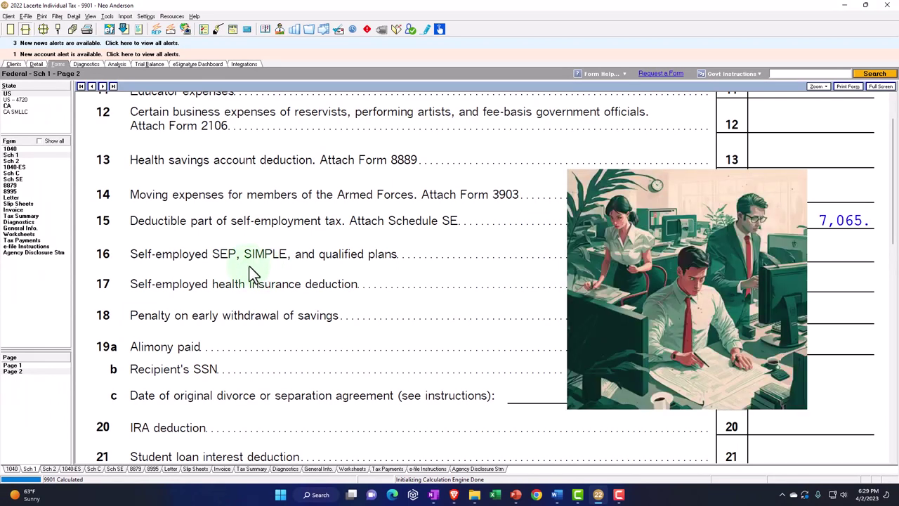
{"action": "left_click", "coordinate": [246, 267]}
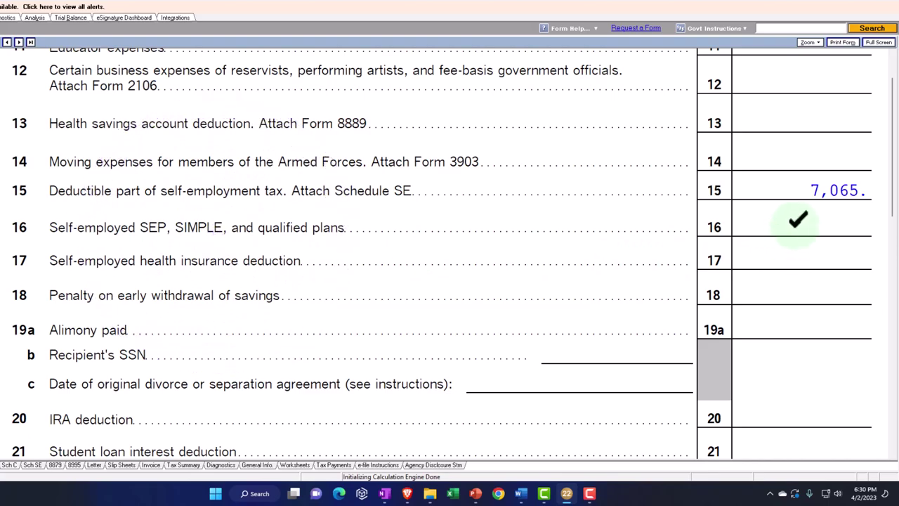
{"action": "right_click", "coordinate": [798, 222]}
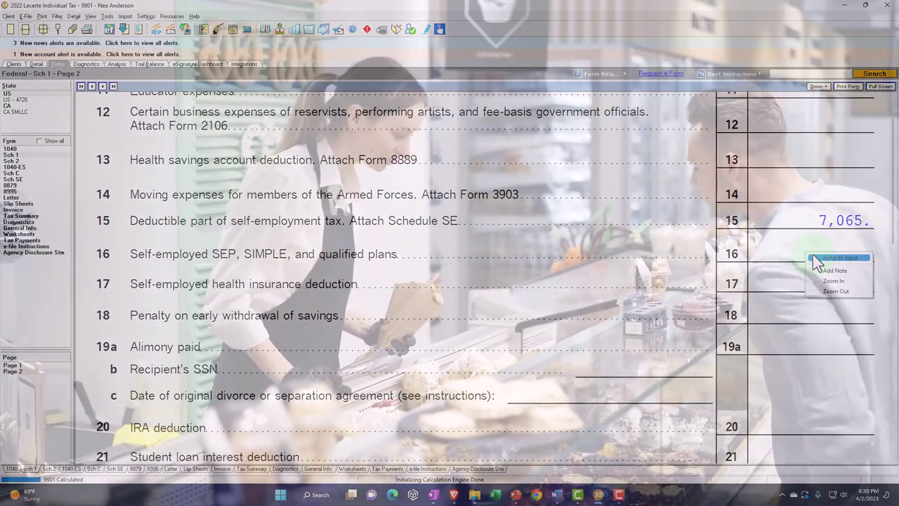
{"action": "left_click", "coordinate": [813, 254]}
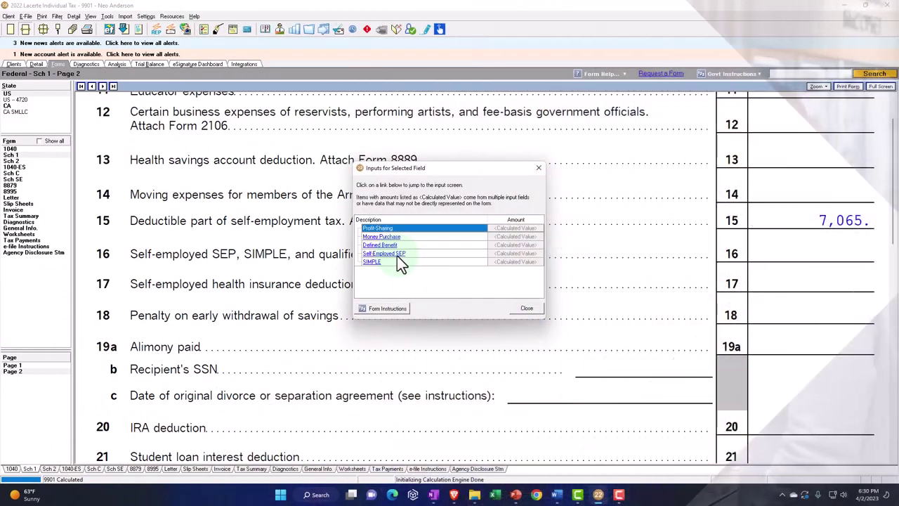
{"action": "left_click", "coordinate": [397, 254]}
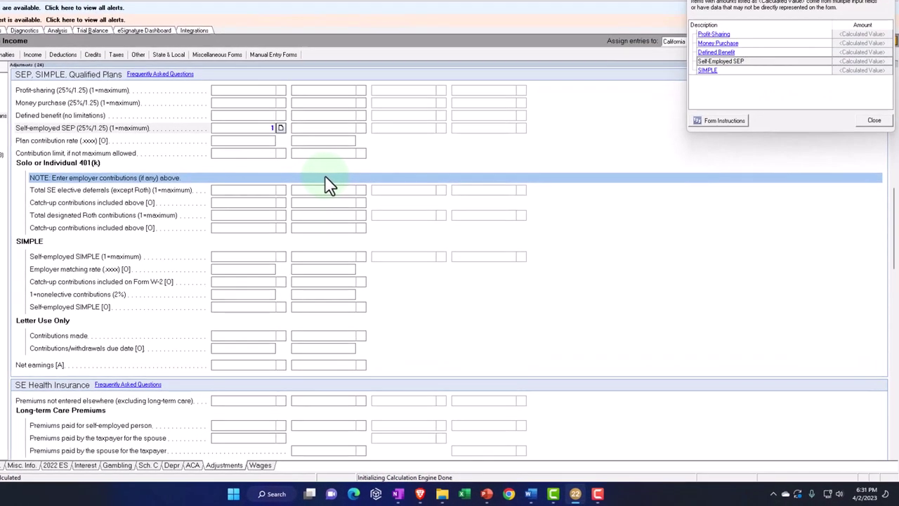
{"action": "type", "text": "1"}
{"action": "key", "text": "Return"}
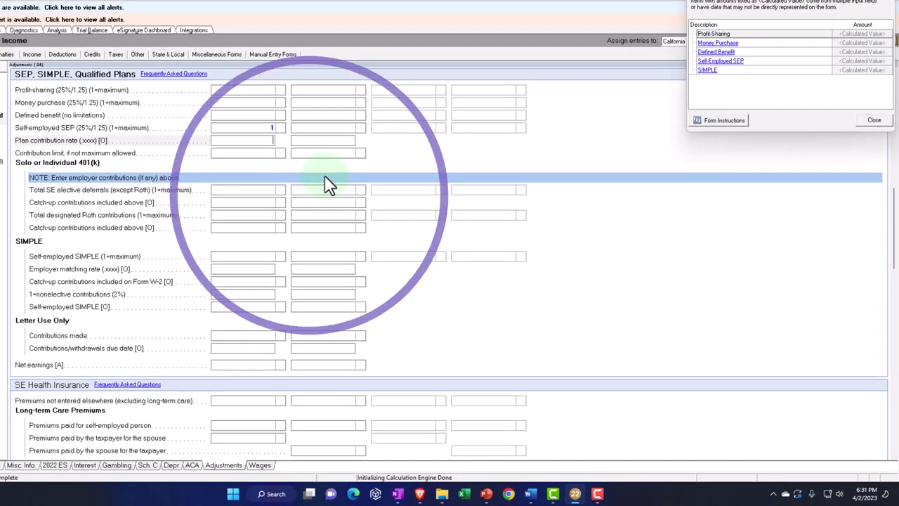
{"action": "left_click", "coordinate": [62, 31]}
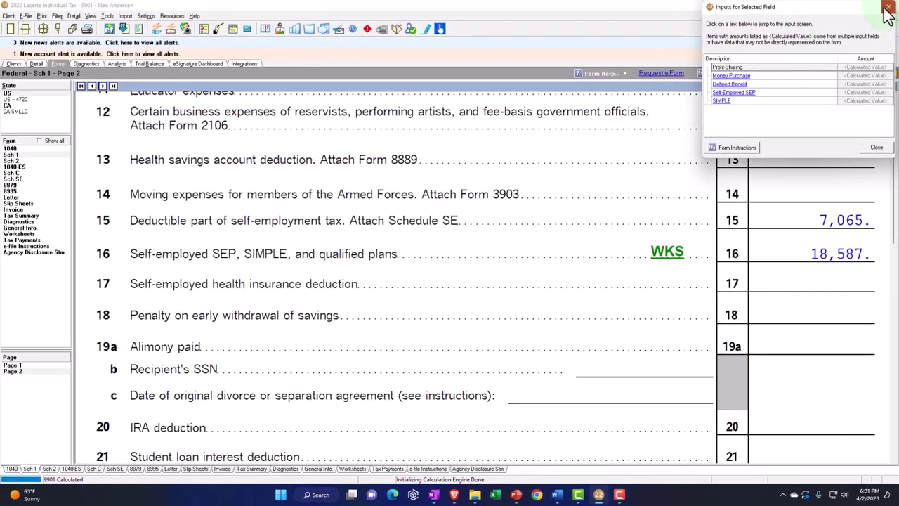
{"action": "left_click", "coordinate": [878, 147]}
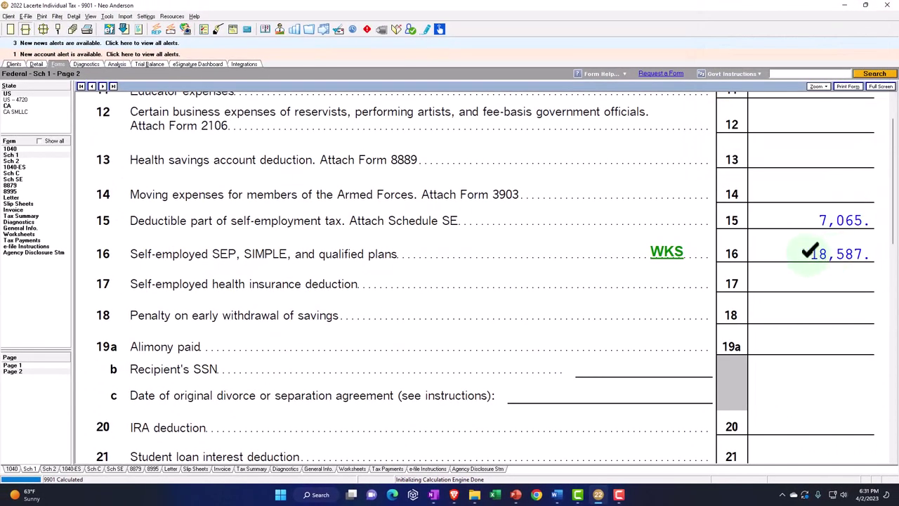
Add a second amount of 100,000 to the supporting detail of Schedule C gross receipts or sales and return to the forms.
{"action": "left_click", "coordinate": [810, 252]}
{"action": "left_click", "coordinate": [39, 66]}
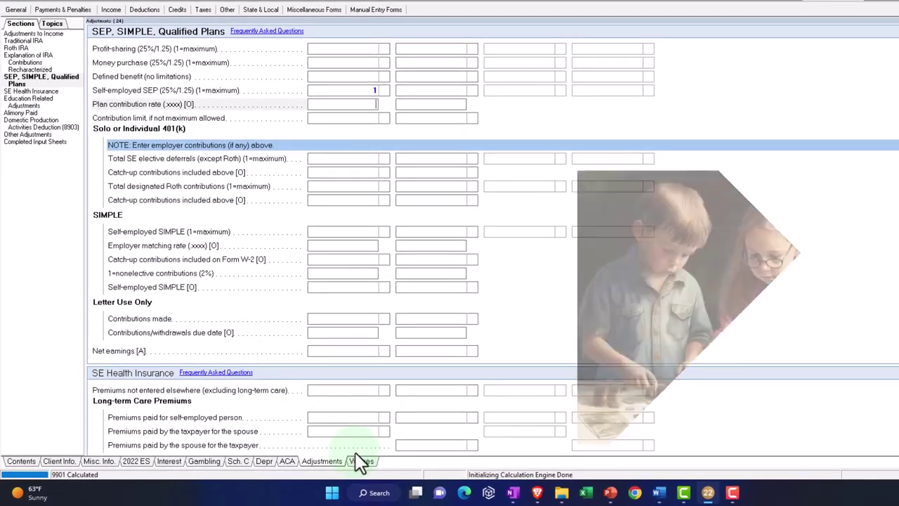
{"action": "left_click", "coordinate": [239, 461]}
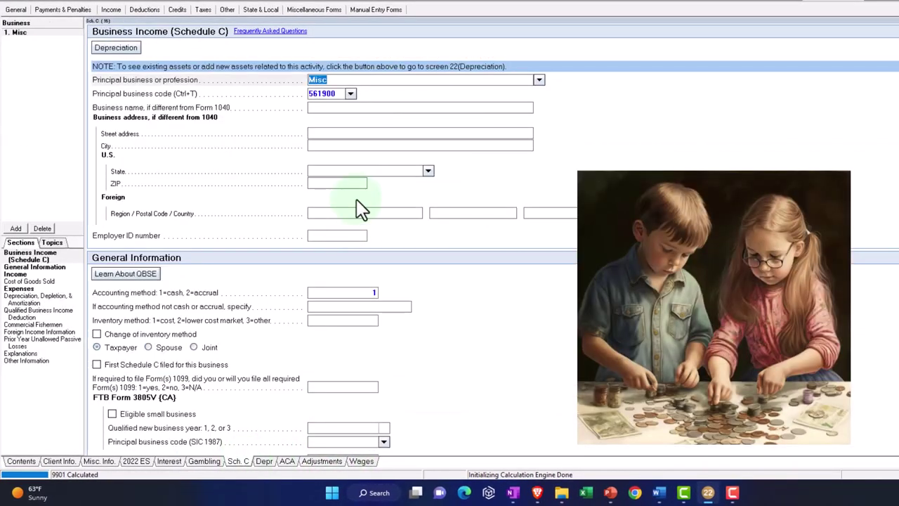
{"action": "scroll", "coordinate": [360, 199], "scroll_direction": "down", "scroll_amount": 6}
{"action": "double_click", "coordinate": [379, 249]}
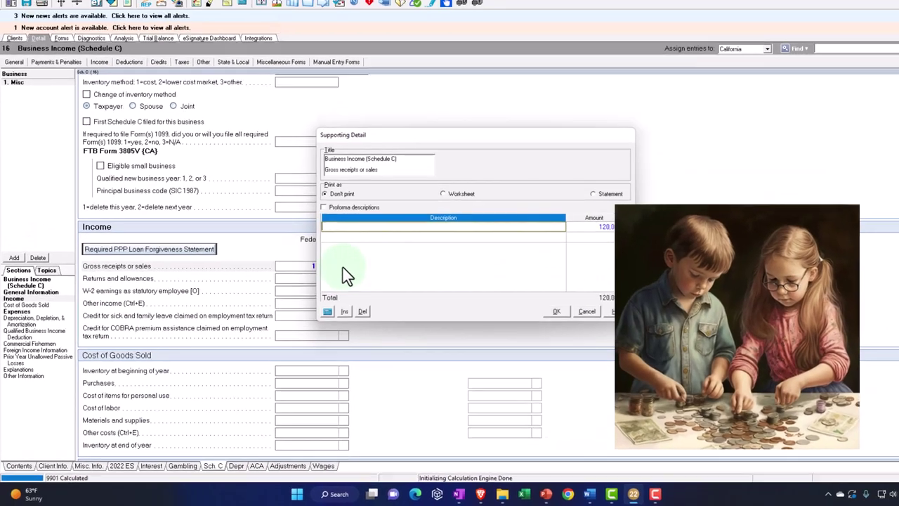
{"action": "left_click", "coordinate": [602, 239]}
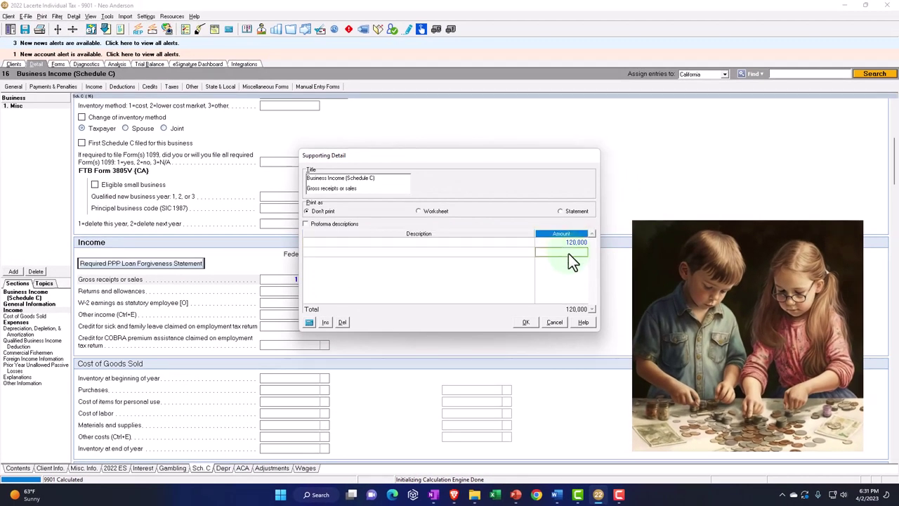
{"action": "type", "text": "100000"}
{"action": "key", "text": "Return"}
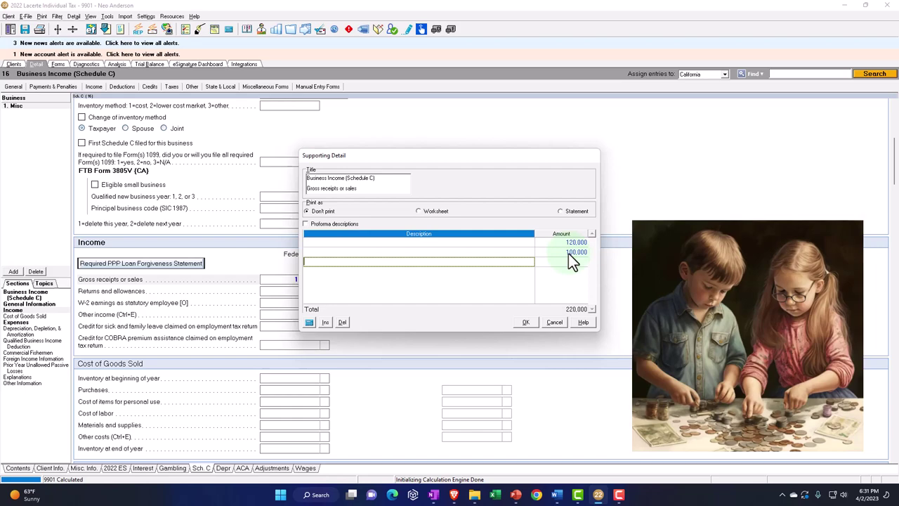
{"action": "left_click", "coordinate": [526, 322]}
{"action": "left_click", "coordinate": [58, 64]}
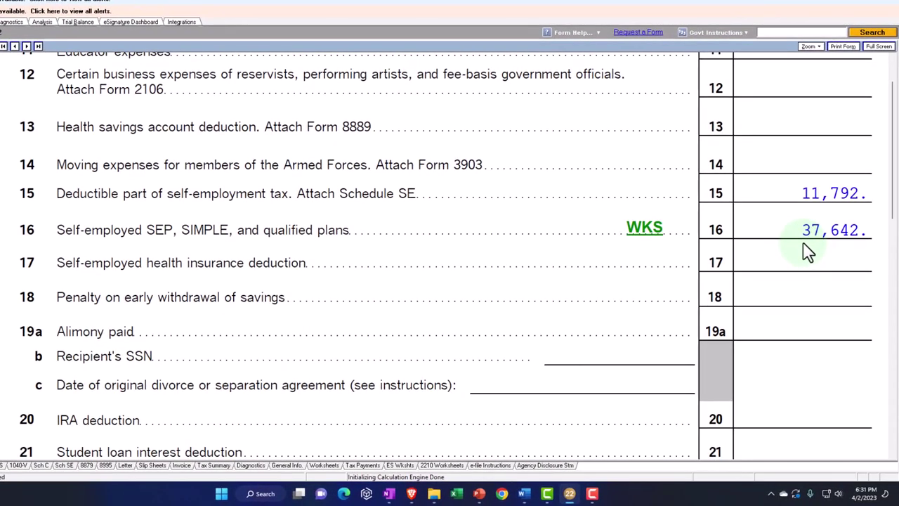
Examine the total adjustments on Schedule 1 page 2 and the income, adjustments and adjusted gross income lines on Form 1040 page 1.
{"action": "scroll", "coordinate": [789, 281], "scroll_direction": "down", "scroll_amount": 10}
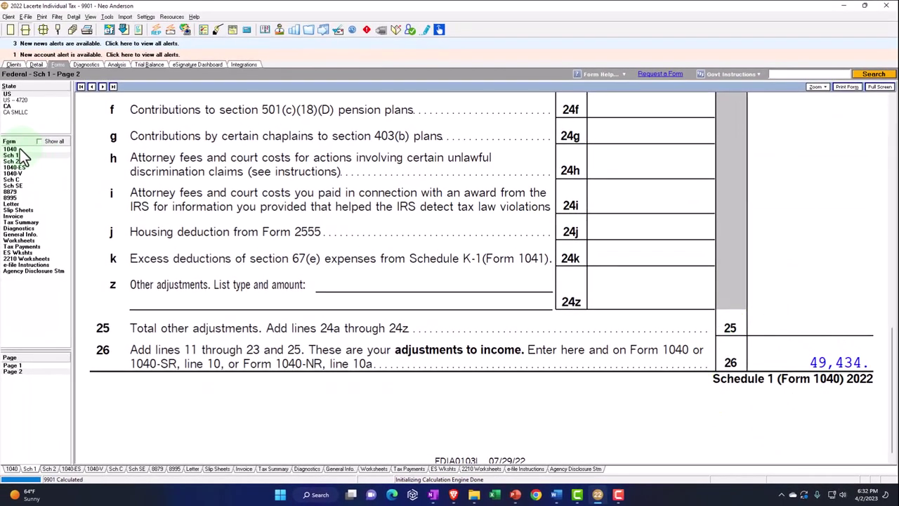
{"action": "left_click", "coordinate": [20, 150]}
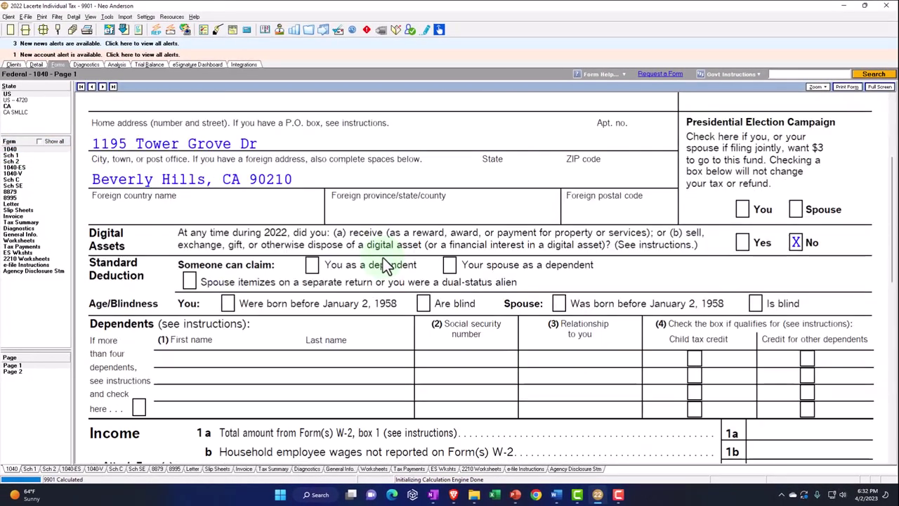
{"action": "scroll", "coordinate": [383, 258], "scroll_direction": "down", "scroll_amount": 8}
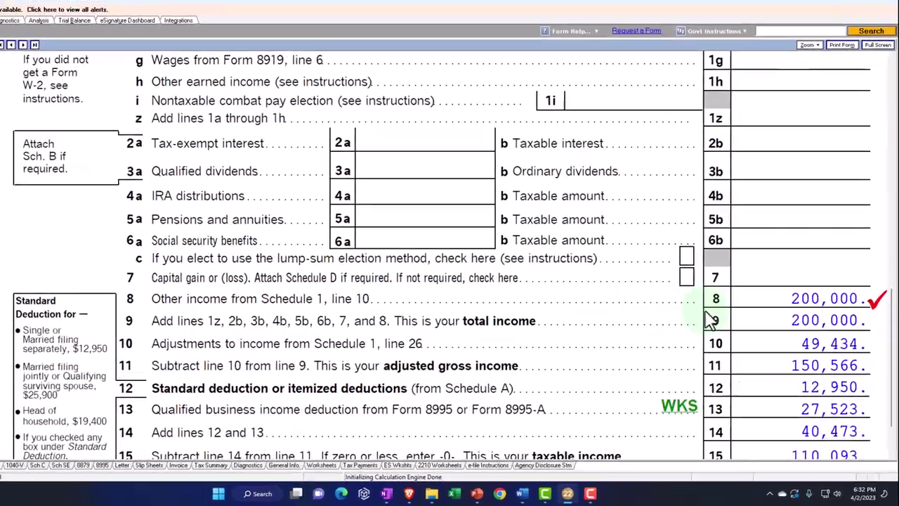
{"action": "left_click", "coordinate": [783, 358]}
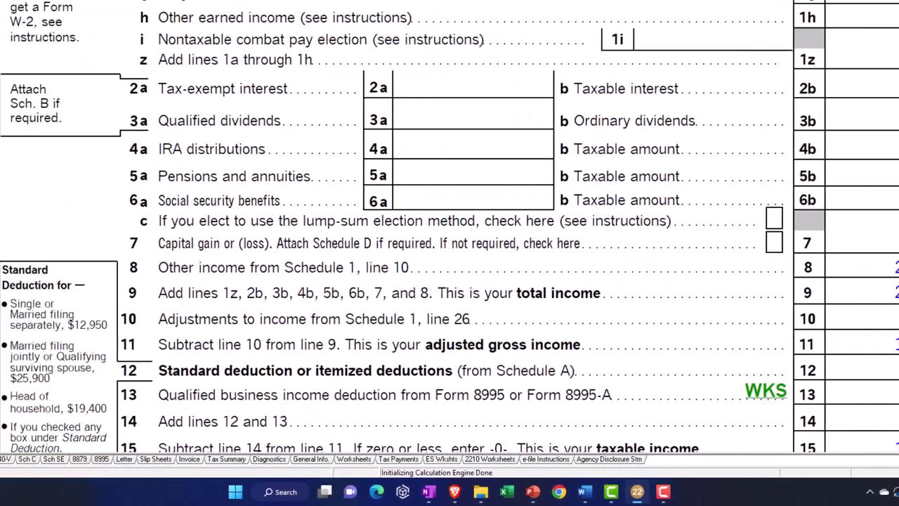
From line 16 on Schedule 1 page 2, go to the self-employed SEP input and clear the taxpayer's entry.
{"action": "left_click", "coordinate": [27, 64]}
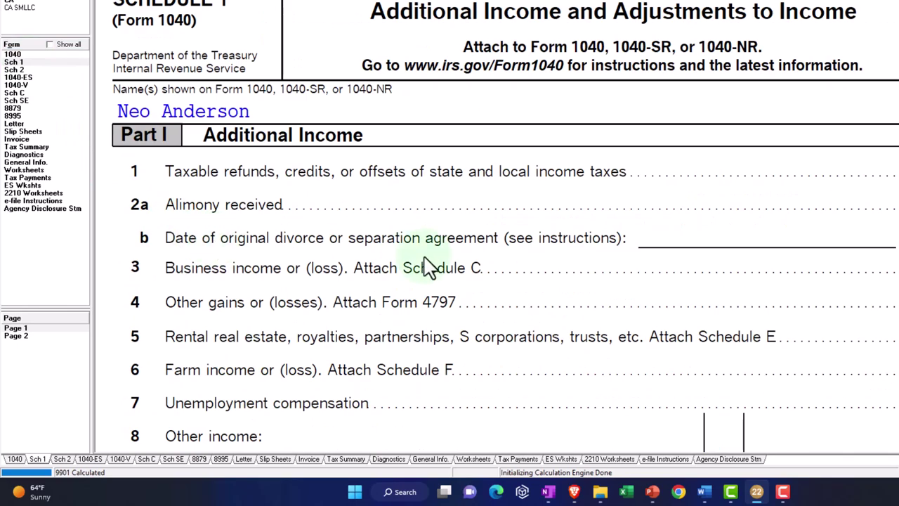
{"action": "scroll", "coordinate": [426, 257], "scroll_direction": "down", "scroll_amount": 3}
{"action": "left_click", "coordinate": [37, 336]}
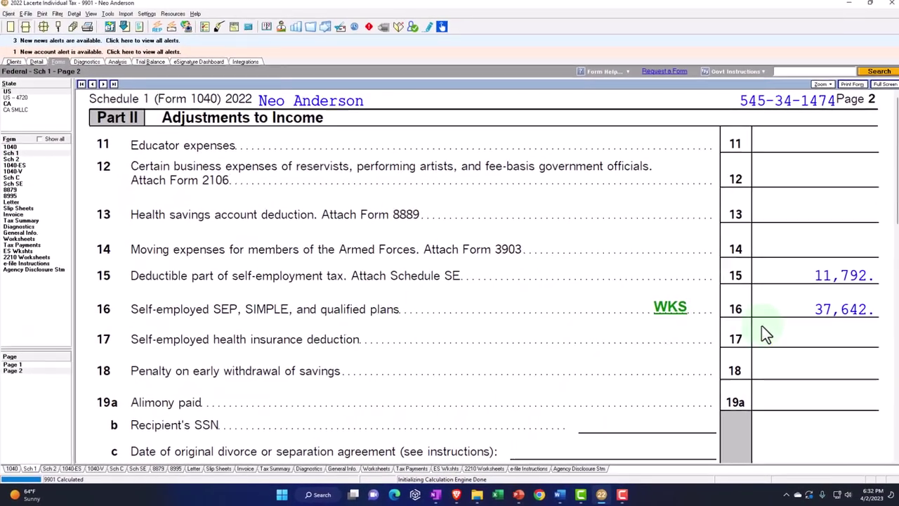
{"action": "right_click", "coordinate": [814, 309]}
{"action": "left_click", "coordinate": [822, 317]}
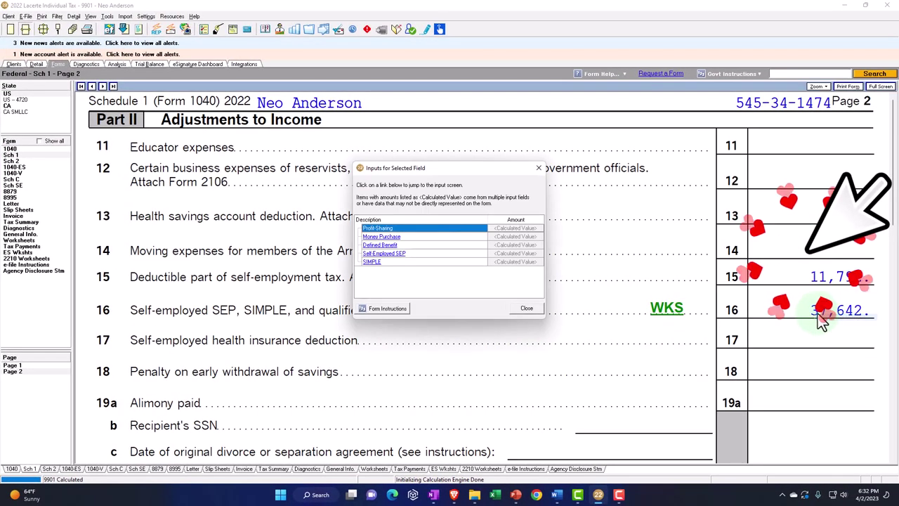
{"action": "left_click", "coordinate": [396, 254]}
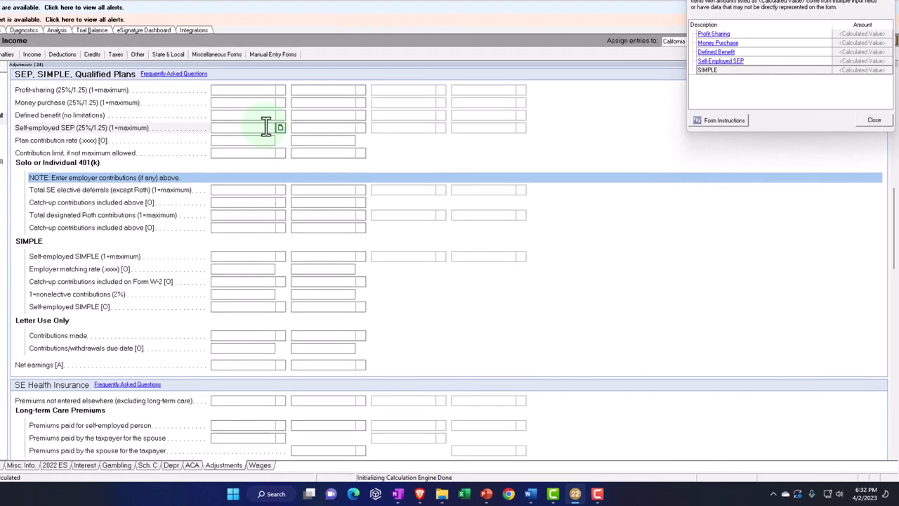
Set the taxpayer's self-employed SIMPLE contribution to 1 (maximum), return to the forms and close the input links.
{"action": "left_click", "coordinate": [263, 295]}
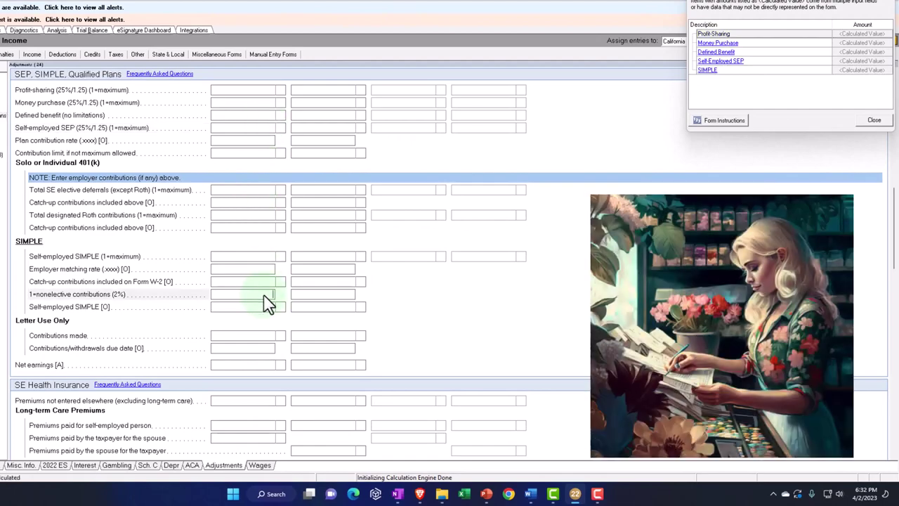
{"action": "left_click", "coordinate": [257, 258]}
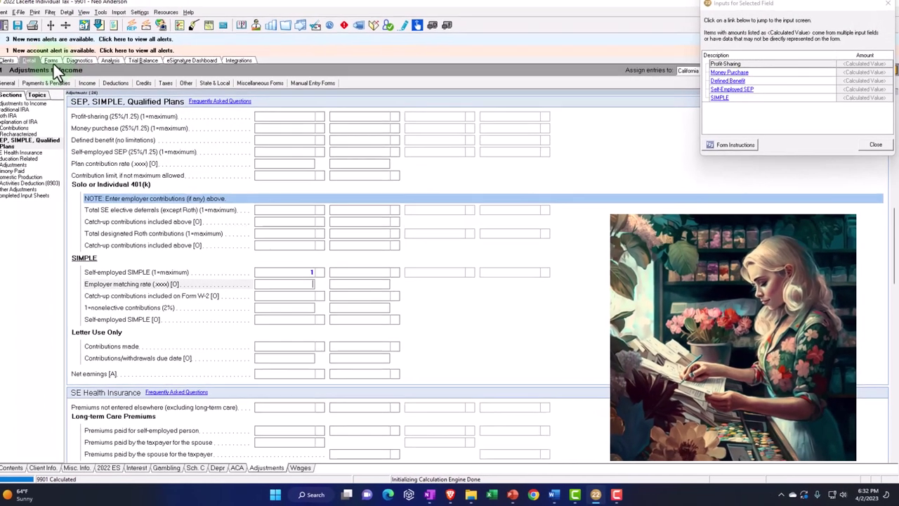
{"action": "left_click", "coordinate": [55, 64]}
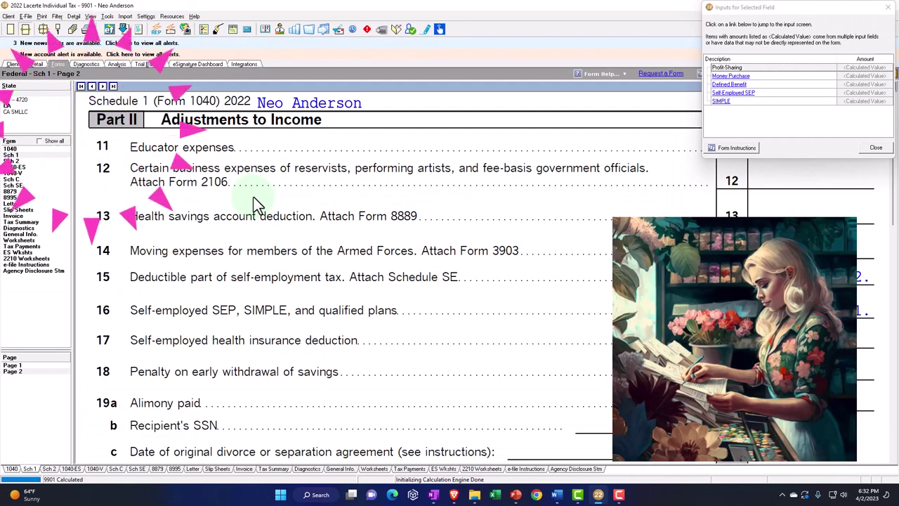
{"action": "left_click", "coordinate": [888, 7]}
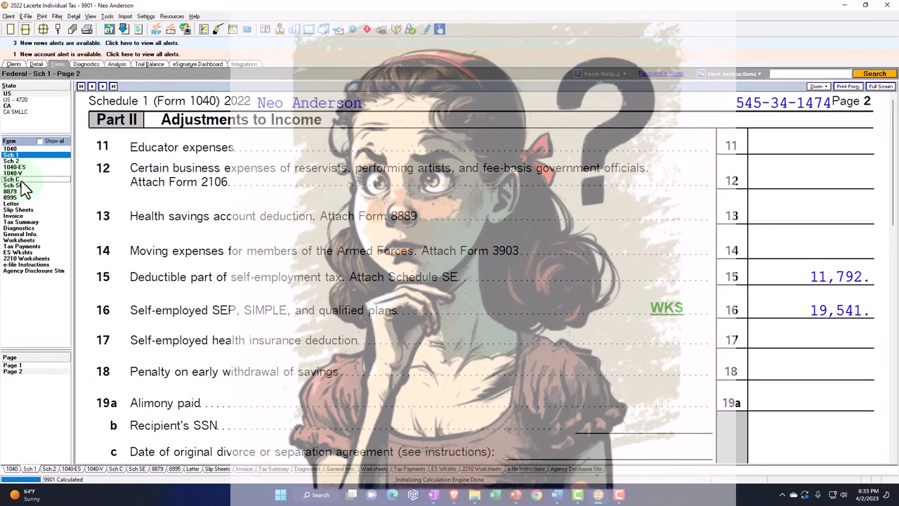
Look over the income and expense lines on Schedule C, from gross receipts down to tentative profit.
{"action": "left_click", "coordinate": [21, 180]}
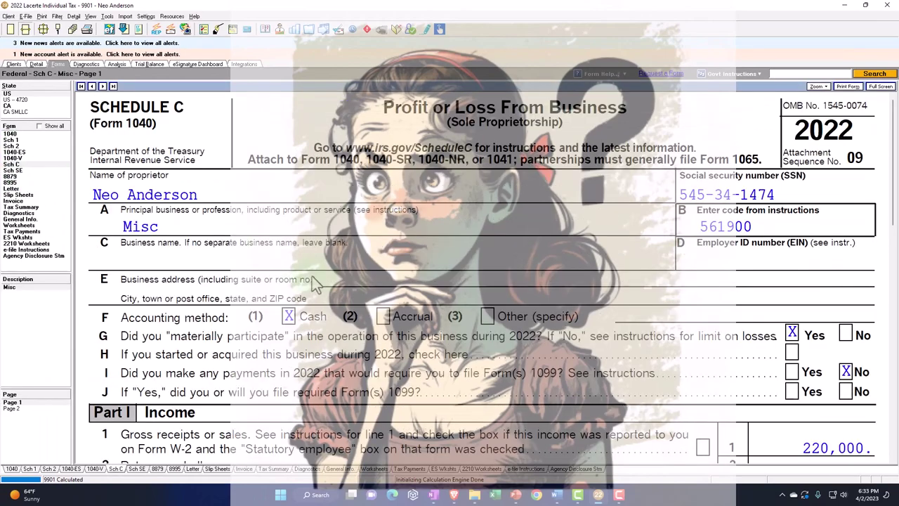
{"action": "scroll", "coordinate": [482, 274], "scroll_direction": "down", "scroll_amount": 10}
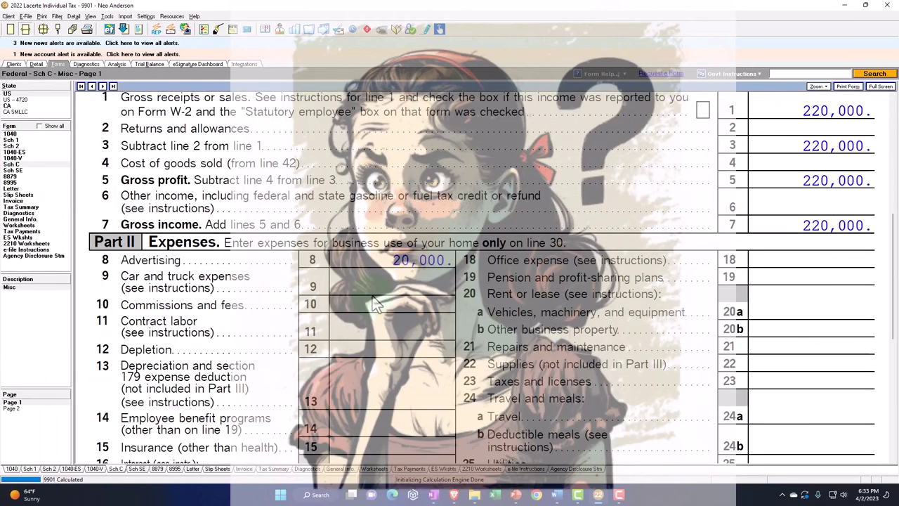
{"action": "scroll", "coordinate": [482, 274], "scroll_direction": "down", "scroll_amount": 2}
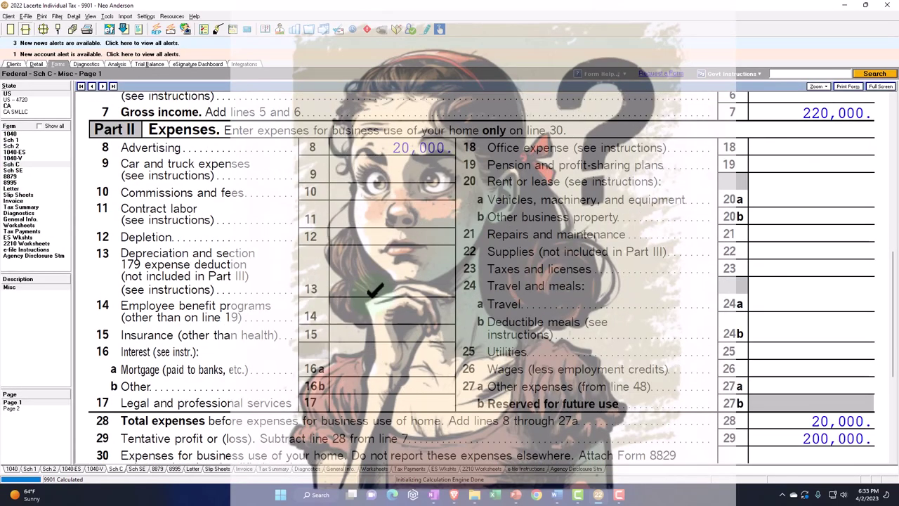